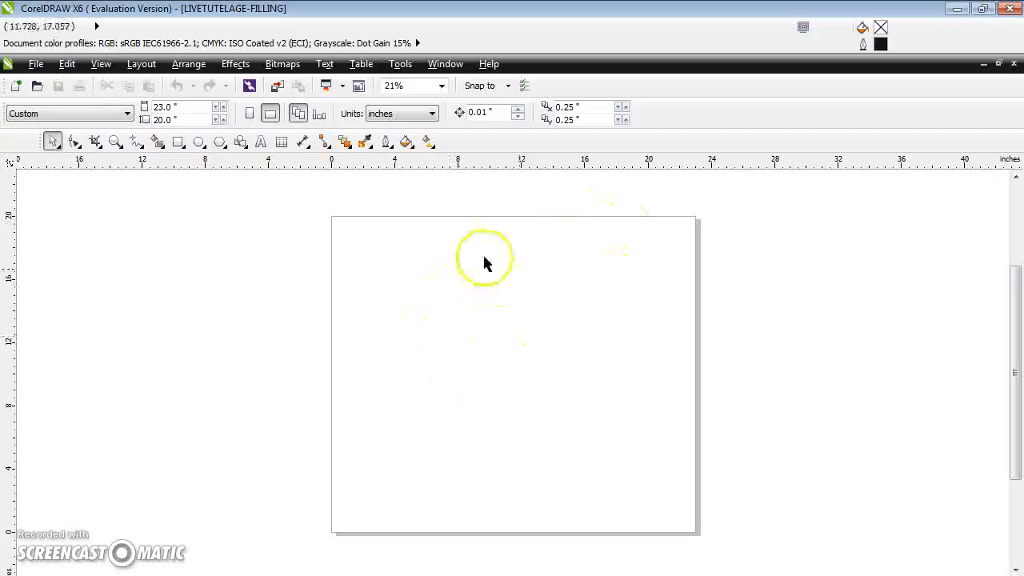
Step: Draw a five-sided polygon about 7.7 by 8.6 inches in the left half of the page
{"action": "left_click", "coordinate": [220, 144]}
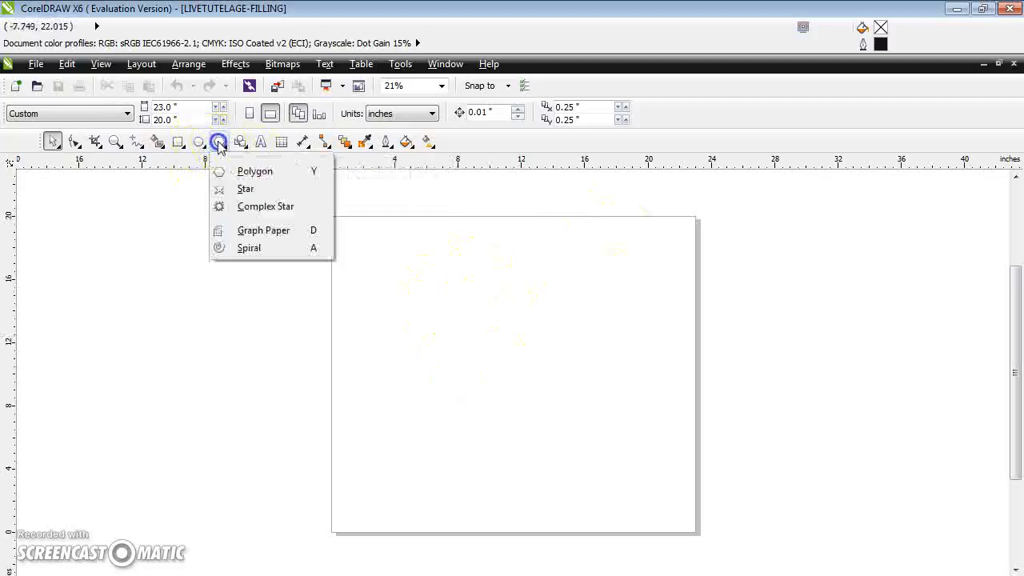
{"action": "mouse_move", "coordinate": [220, 146]}
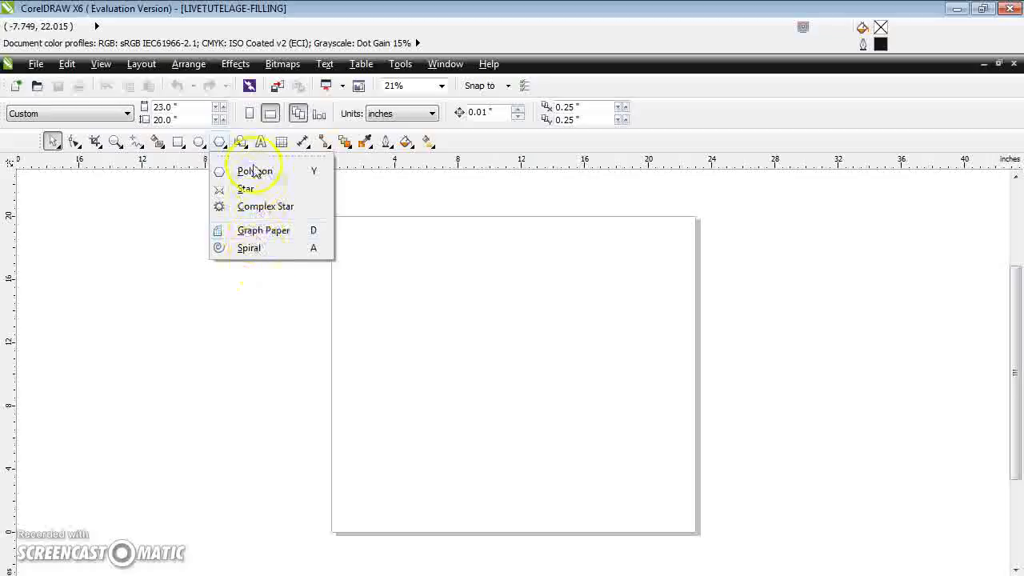
{"action": "left_click", "coordinate": [248, 173]}
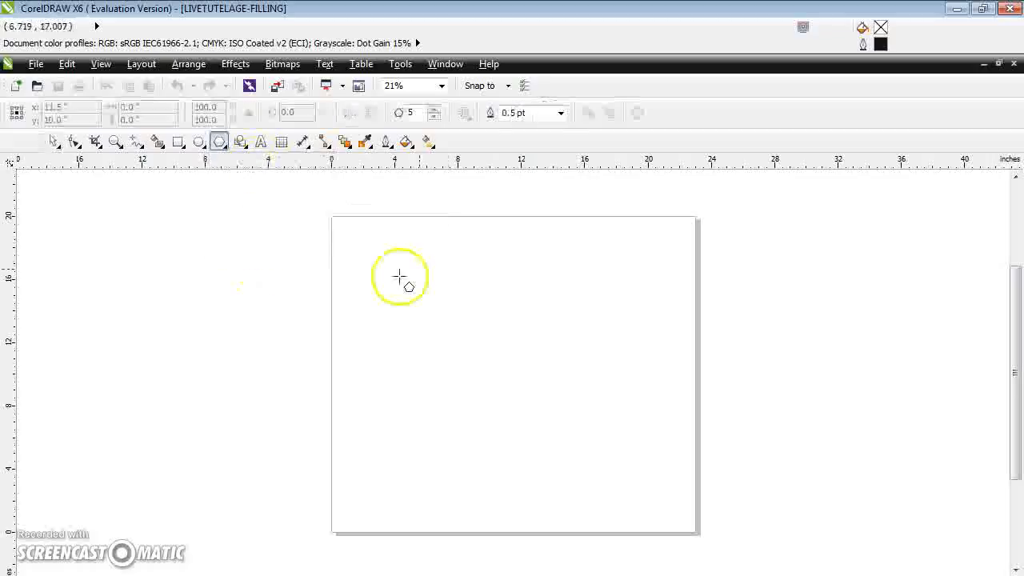
{"action": "left_click_drag", "start_coordinate": [396, 277], "coordinate": [524, 417]}
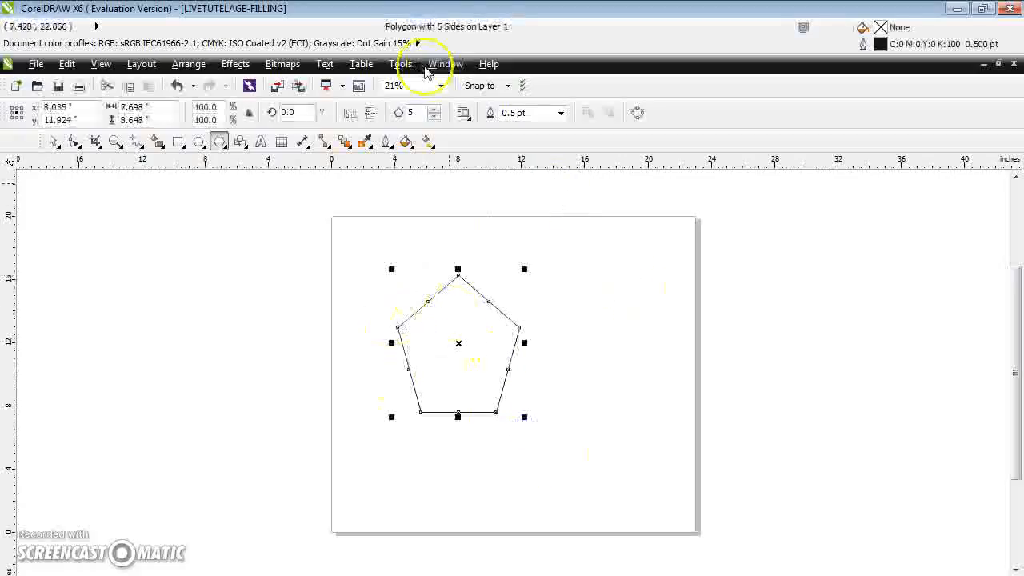
{"action": "left_click", "coordinate": [441, 86]}
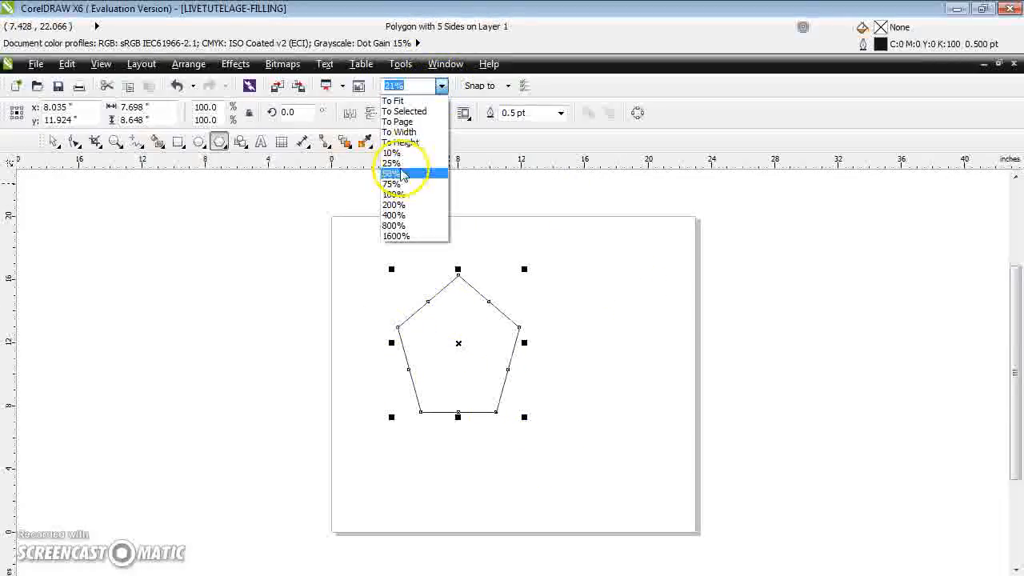
{"action": "left_click", "coordinate": [401, 173]}
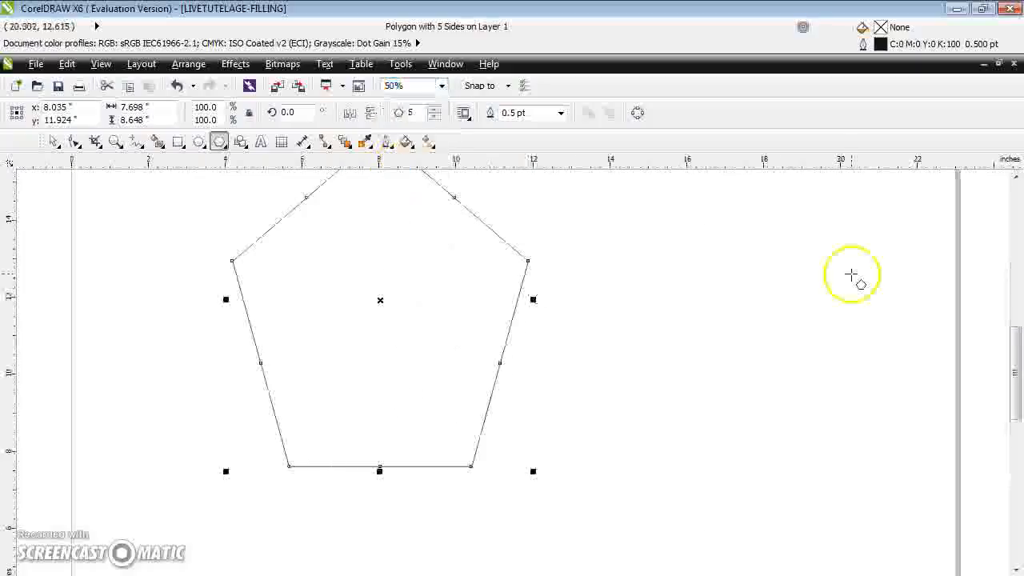
{"action": "mouse_move", "coordinate": [1016, 343]}
{"action": "left_mouse_down"}
{"action": "mouse_move", "coordinate": [1016, 314]}
{"action": "mouse_move", "coordinate": [1015, 336]}
{"action": "left_mouse_up"}
{"action": "left_click", "coordinate": [384, 339]}
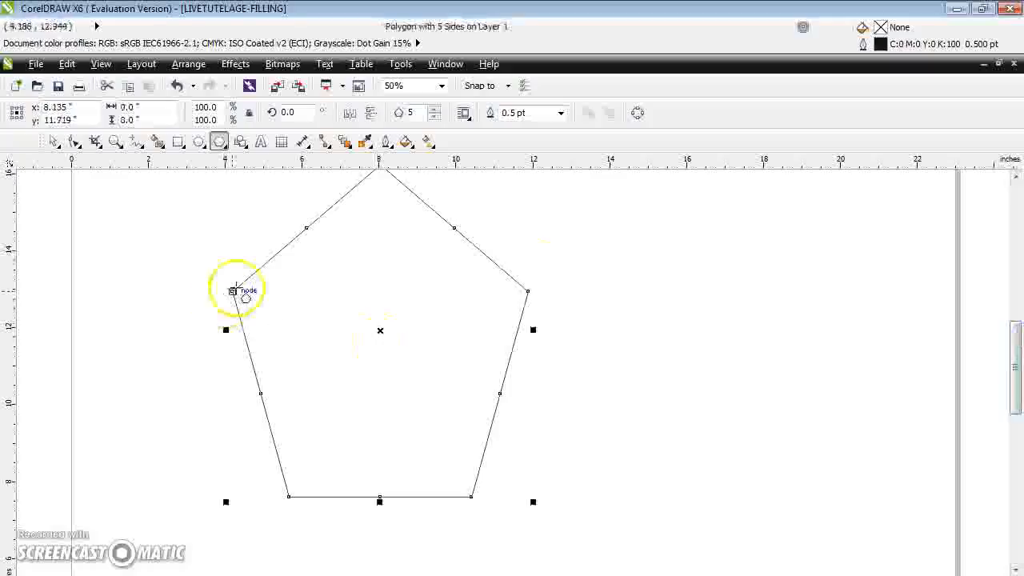
{"action": "left_click_drag", "start_coordinate": [231, 291], "coordinate": [256, 292]}
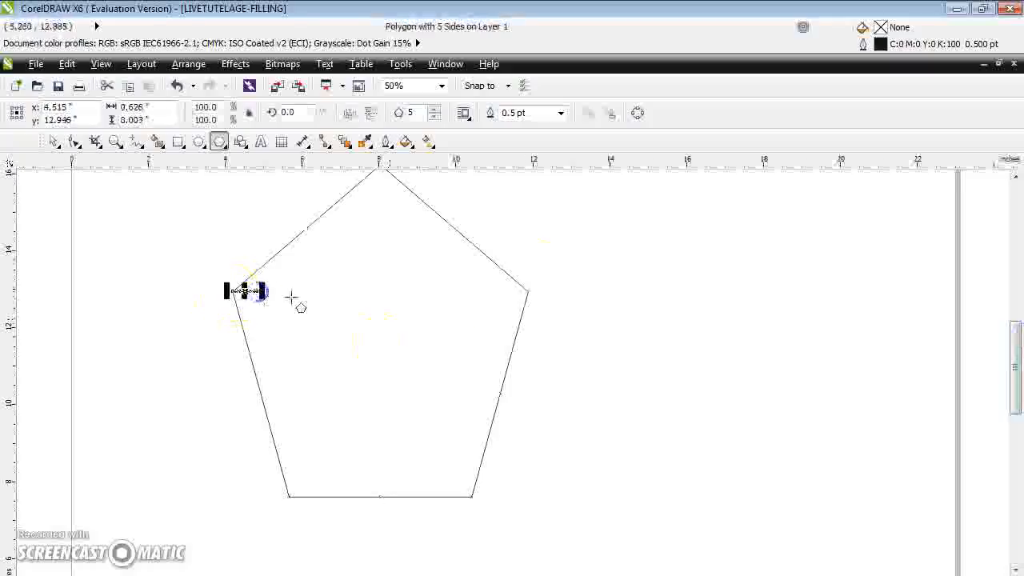
{"action": "left_click", "coordinate": [761, 347]}
{"action": "left_click", "coordinate": [366, 400]}
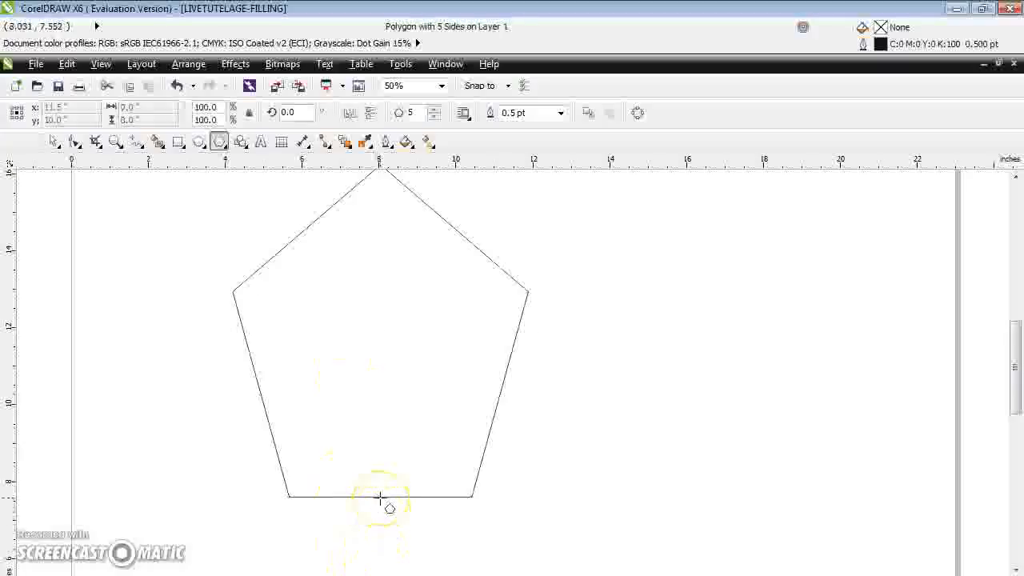
{"action": "key", "text": "ctrl+z"}
Step: Shorten the pentagon from its bottom edge to a height of about 7.7 inches and deselect it
{"action": "left_click", "coordinate": [382, 392]}
{"action": "left_click_drag", "start_coordinate": [380, 501], "coordinate": [383, 465]}
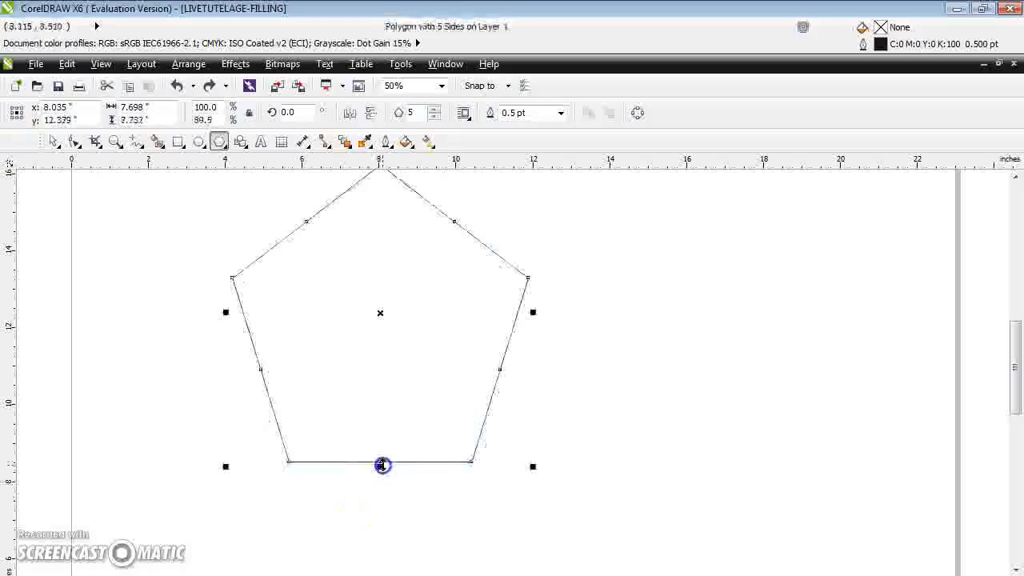
{"action": "left_click", "coordinate": [677, 345]}
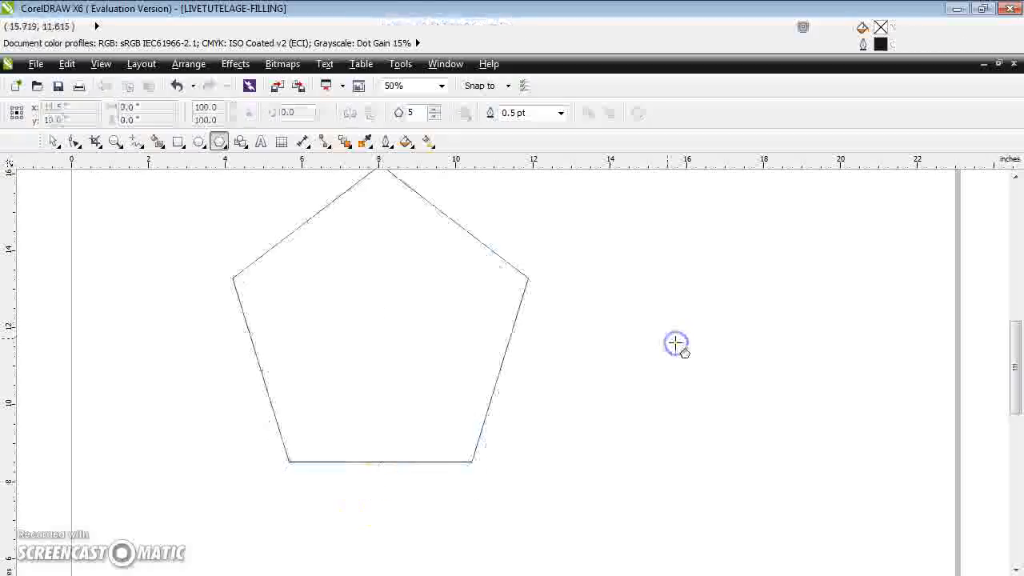
Step: Draw a thin rectangle about 8.1 by 0.85 inches right of the pentagon and two overlapping rectangles below it, the lower about 4 by 4 inches
{"action": "left_click", "coordinate": [179, 148]}
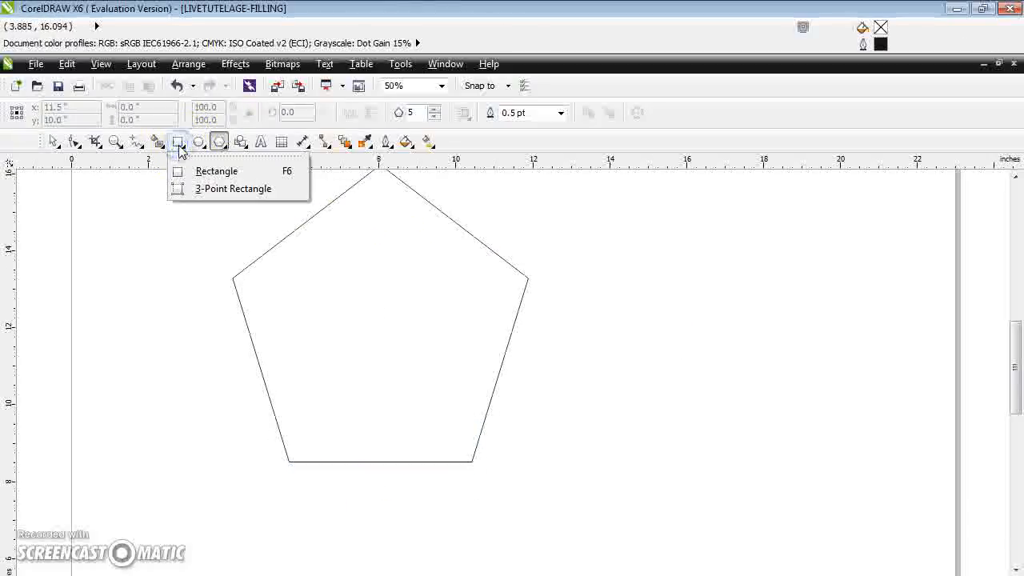
{"action": "left_click", "coordinate": [209, 172]}
{"action": "left_click_drag", "start_coordinate": [601, 237], "coordinate": [912, 270]}
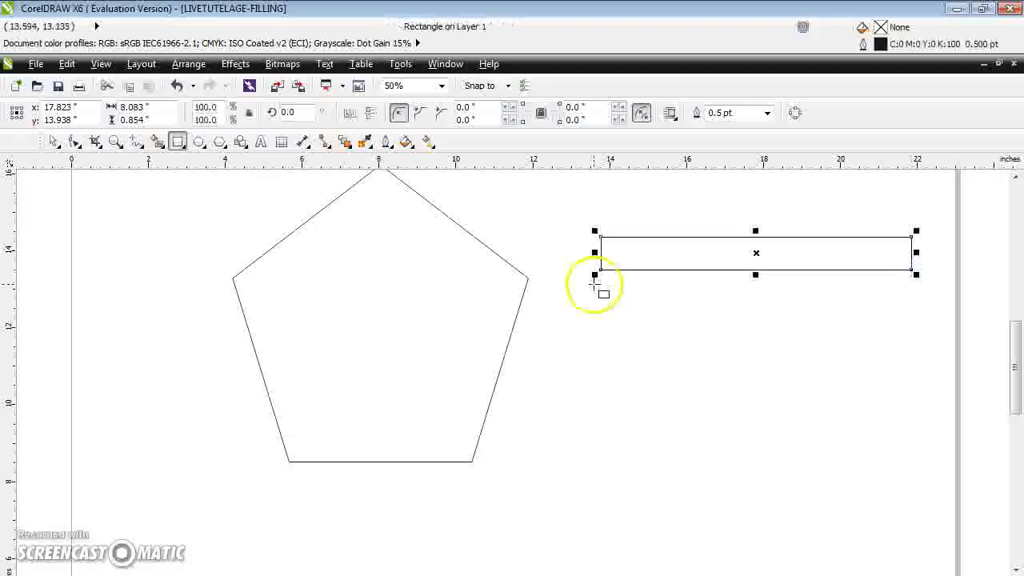
{"action": "left_click_drag", "start_coordinate": [610, 315], "coordinate": [751, 435]}
{"action": "left_click_drag", "start_coordinate": [730, 359], "coordinate": [883, 514]}
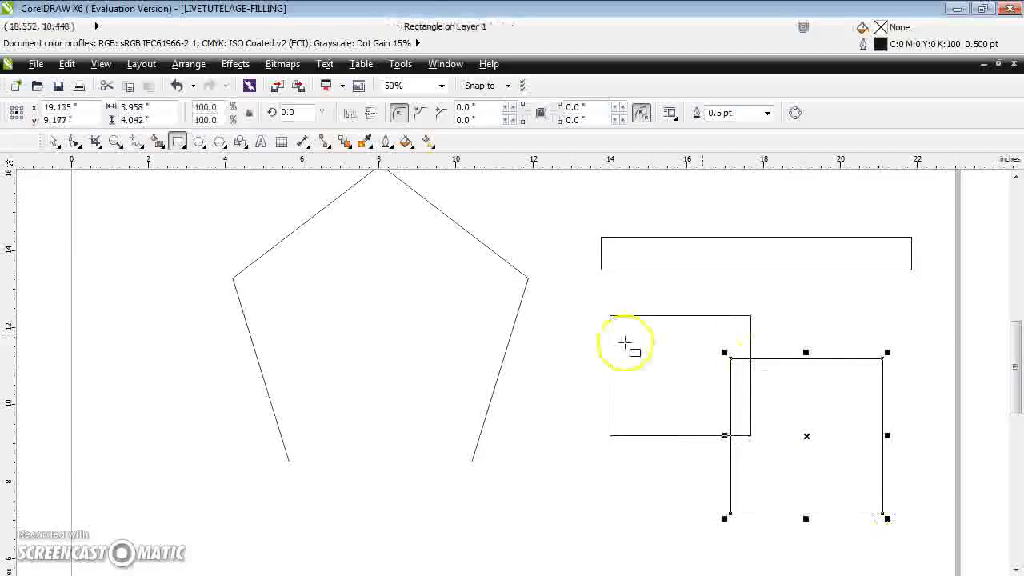
Step: Draw a straight-line connector joining the upper-right corners of the two overlapping rectangles
{"action": "left_click", "coordinate": [331, 150]}
{"action": "left_click", "coordinate": [340, 169]}
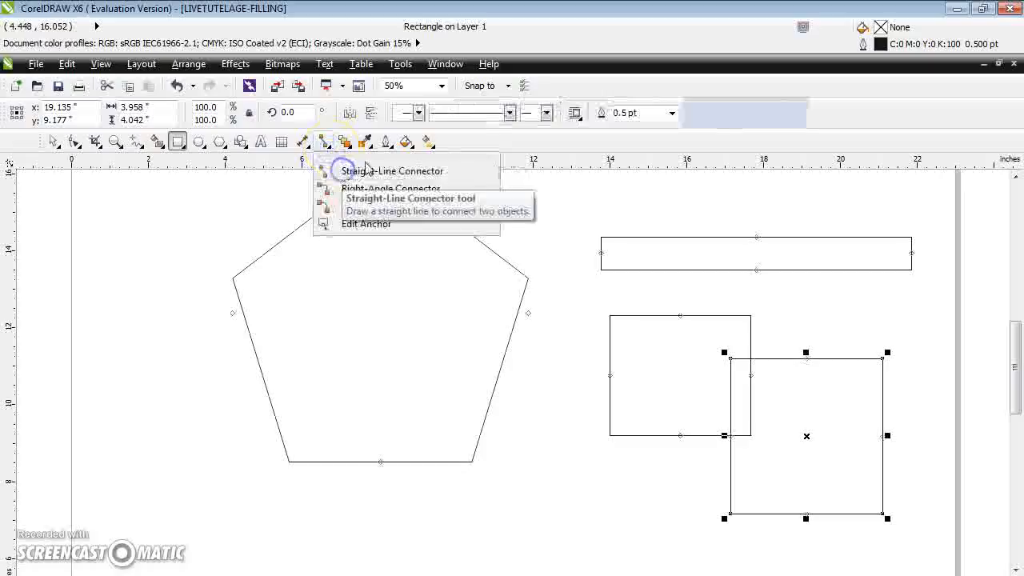
{"action": "left_click_drag", "start_coordinate": [747, 302], "coordinate": [880, 361]}
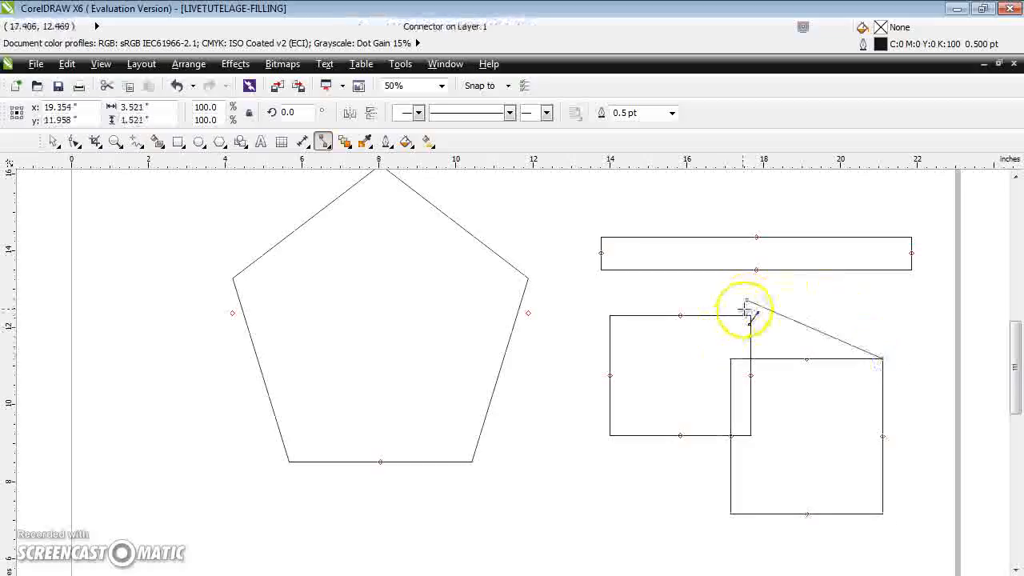
{"action": "left_click_drag", "start_coordinate": [750, 300], "coordinate": [751, 316]}
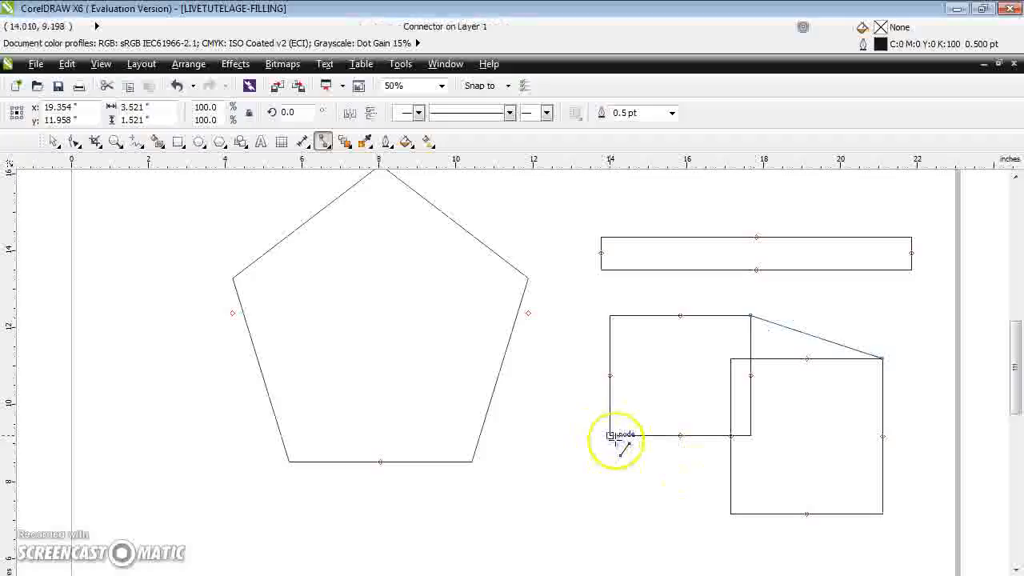
Step: Draw a straight-line connector between the lower-left corners of the overlapping rectangles and try to snap its loose end to the smaller one's corner
{"action": "left_click_drag", "start_coordinate": [612, 443], "coordinate": [731, 514]}
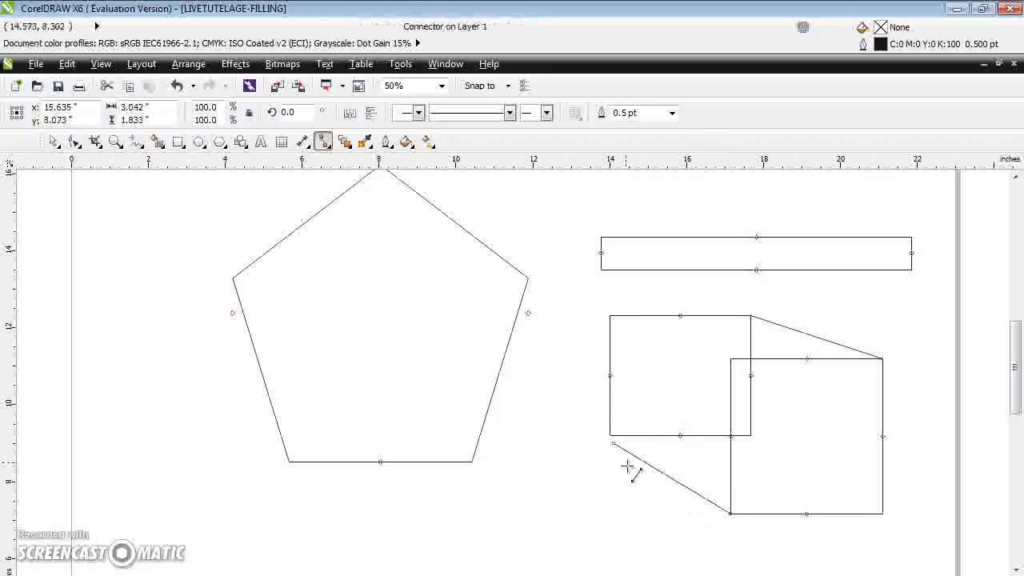
{"action": "mouse_move", "coordinate": [614, 444]}
{"action": "left_mouse_down"}
{"action": "mouse_move", "coordinate": [622, 492]}
{"action": "mouse_move", "coordinate": [607, 436]}
{"action": "left_mouse_up"}
{"action": "left_click_drag", "start_coordinate": [477, 412], "coordinate": [613, 444]}
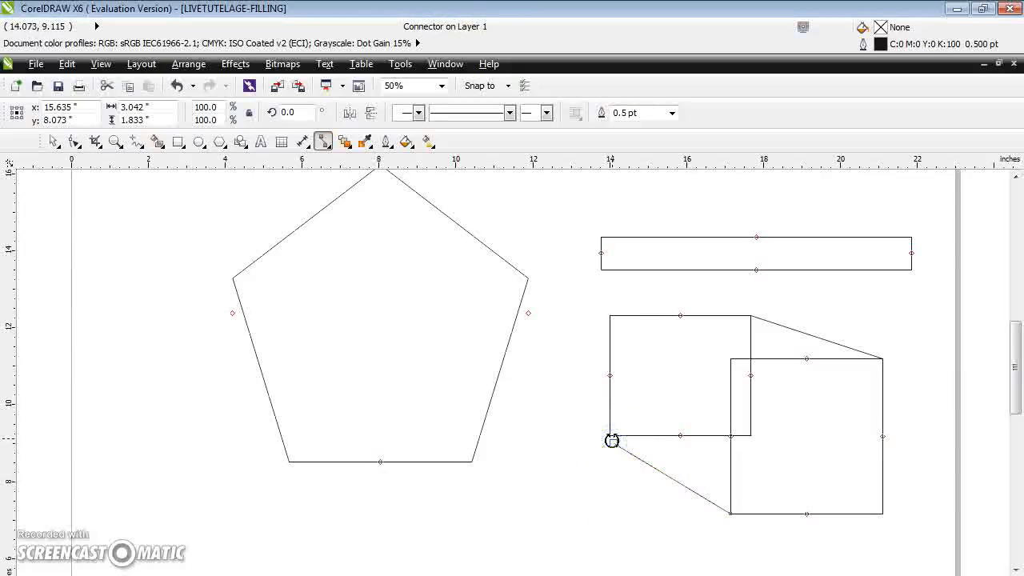
{"action": "mouse_move", "coordinate": [611, 441]}
{"action": "left_mouse_down"}
{"action": "mouse_move", "coordinate": [560, 469]}
{"action": "mouse_move", "coordinate": [623, 434]}
{"action": "mouse_move", "coordinate": [611, 434]}
{"action": "mouse_move", "coordinate": [614, 447]}
{"action": "left_mouse_up"}
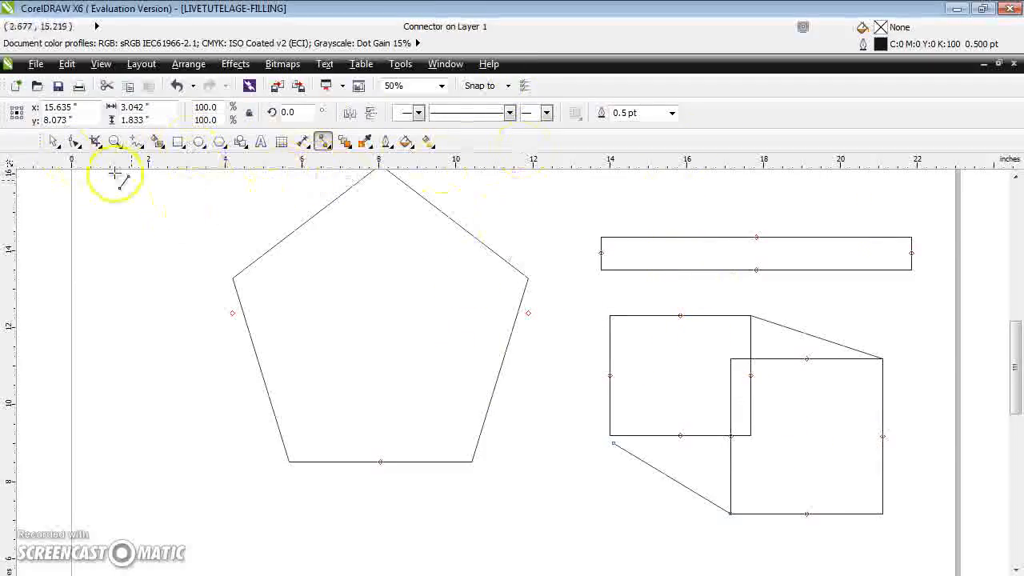
Step: Select the pentagon and open its Fountain Fill settings, keeping the dialog clear of the shape
{"action": "left_click", "coordinate": [53, 142]}
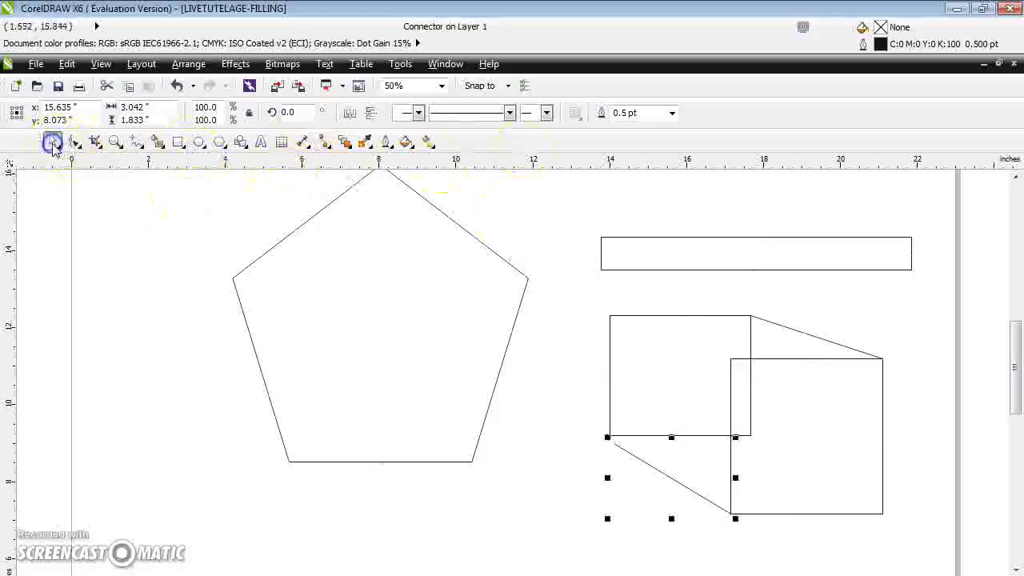
{"action": "left_click", "coordinate": [412, 150]}
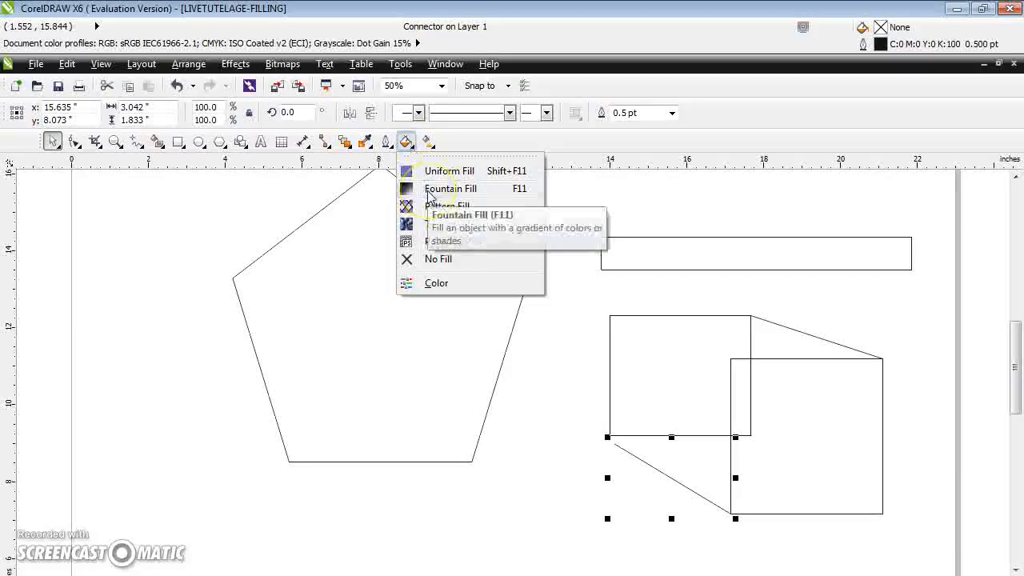
{"action": "left_click", "coordinate": [460, 172]}
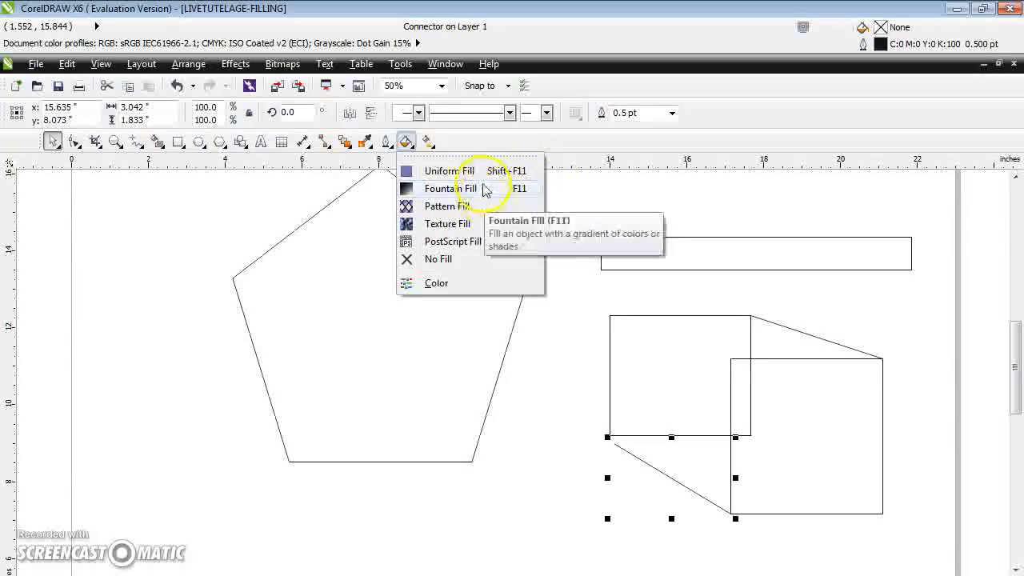
{"action": "left_click", "coordinate": [377, 307]}
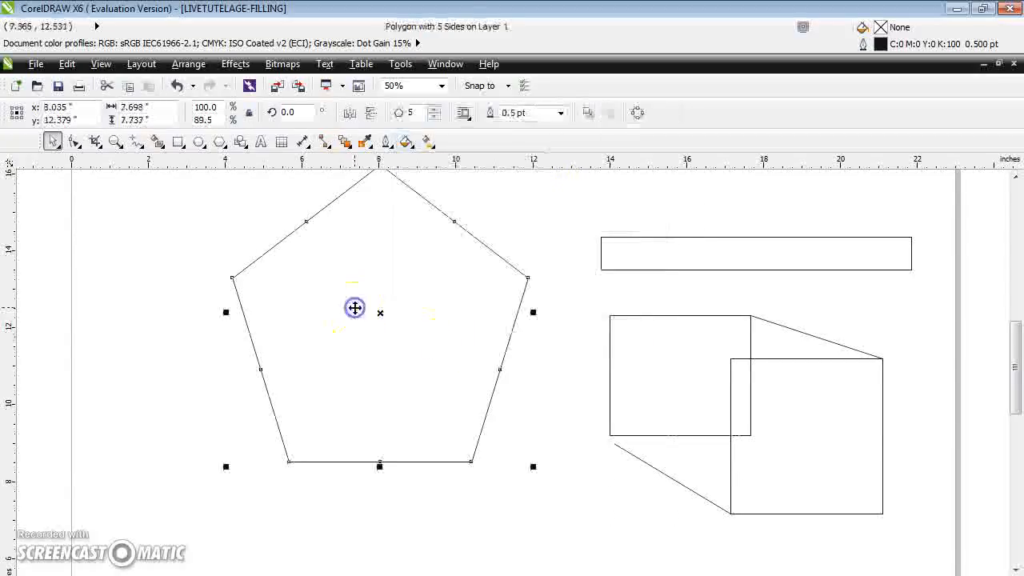
{"action": "left_click", "coordinate": [410, 146]}
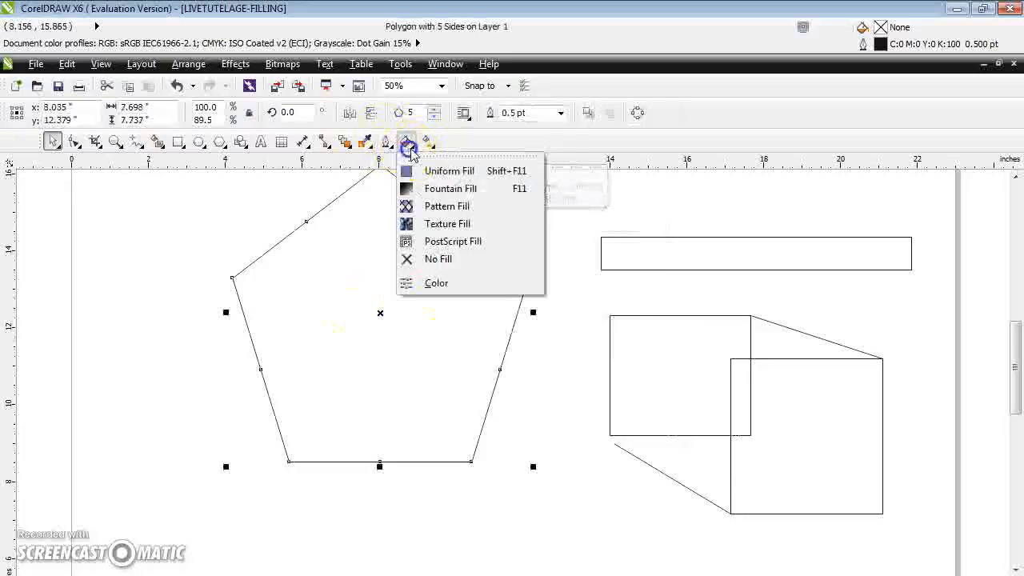
{"action": "left_click", "coordinate": [424, 192]}
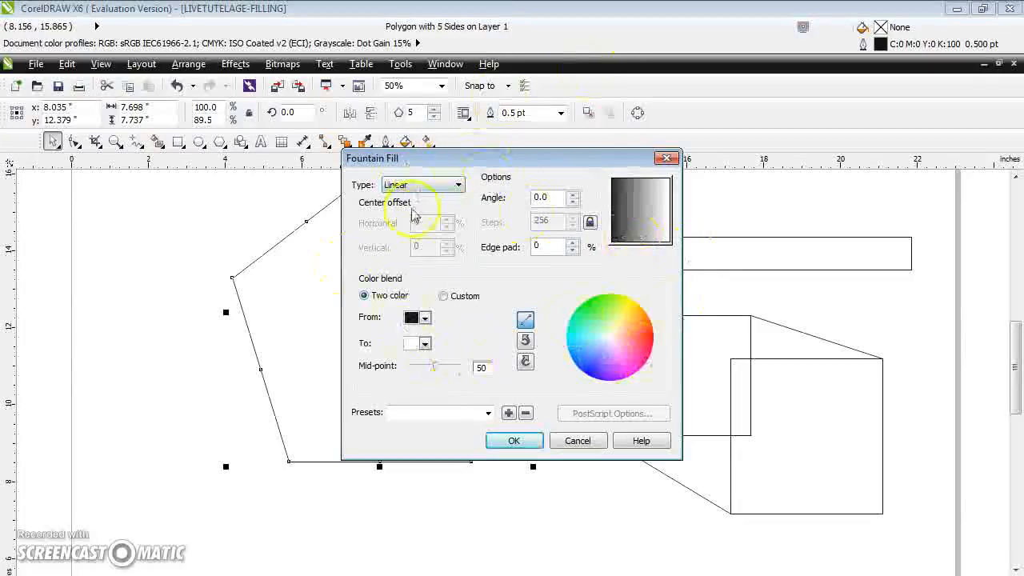
{"action": "left_click_drag", "start_coordinate": [516, 172], "coordinate": [568, 95]}
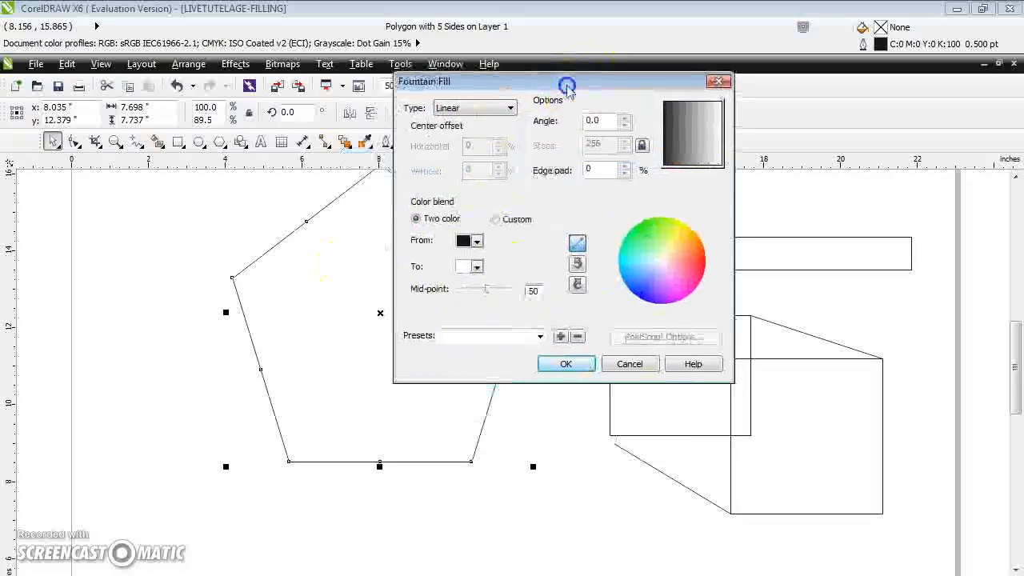
Step: Preview the other fountain fill types, including Conical and Linear, and set the pentagon's fill type to Radial
{"action": "left_click", "coordinate": [511, 108]}
{"action": "left_click", "coordinate": [460, 116]}
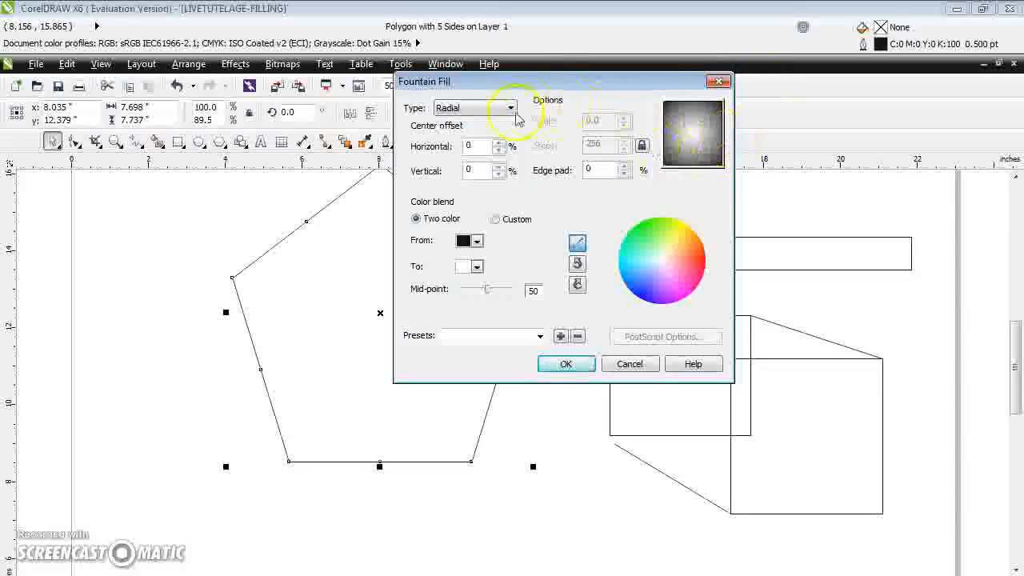
{"action": "left_click", "coordinate": [486, 143]}
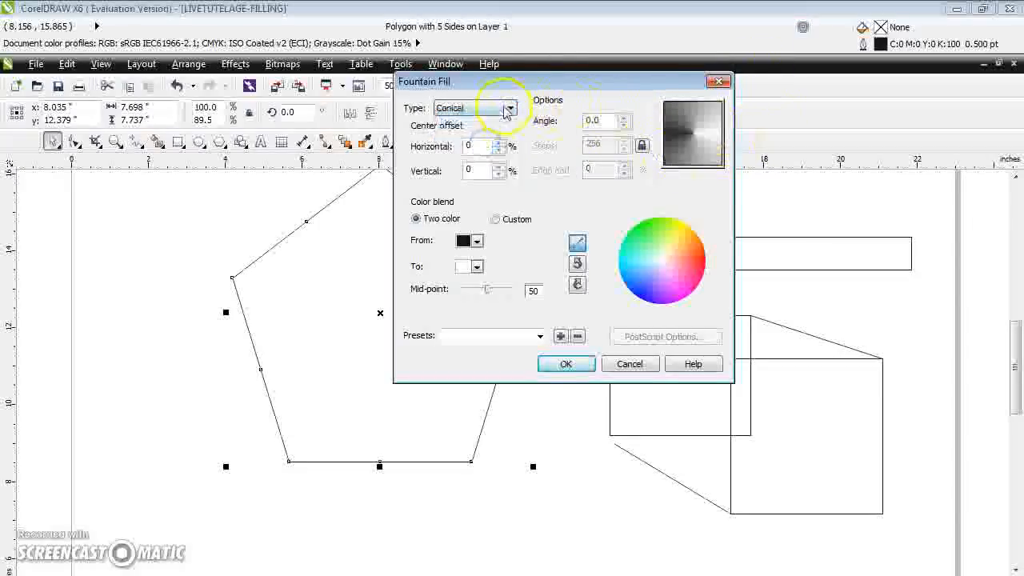
{"action": "left_click", "coordinate": [488, 154]}
{"action": "left_click", "coordinate": [500, 111]}
{"action": "left_click", "coordinate": [492, 123]}
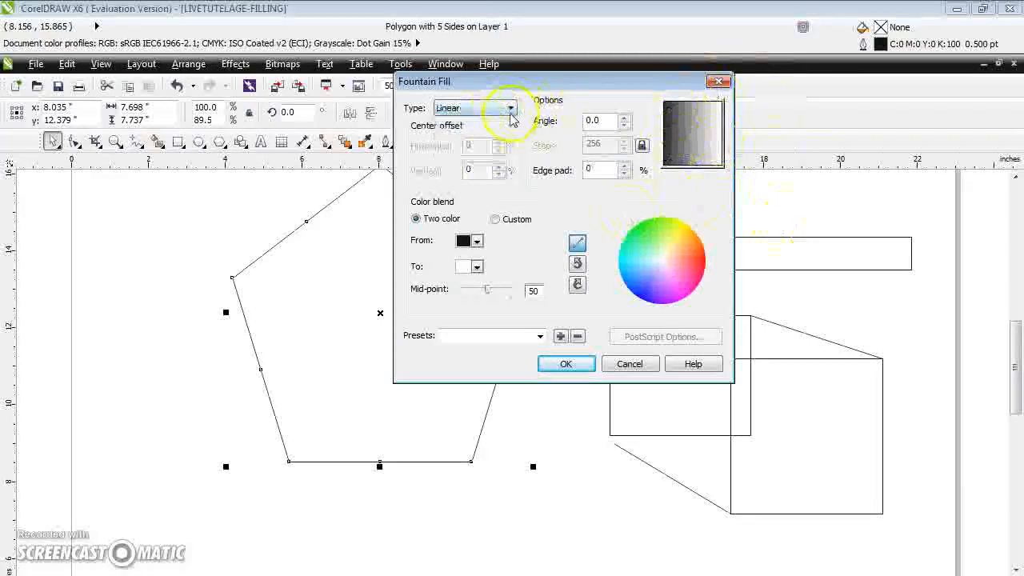
{"action": "left_click", "coordinate": [475, 134]}
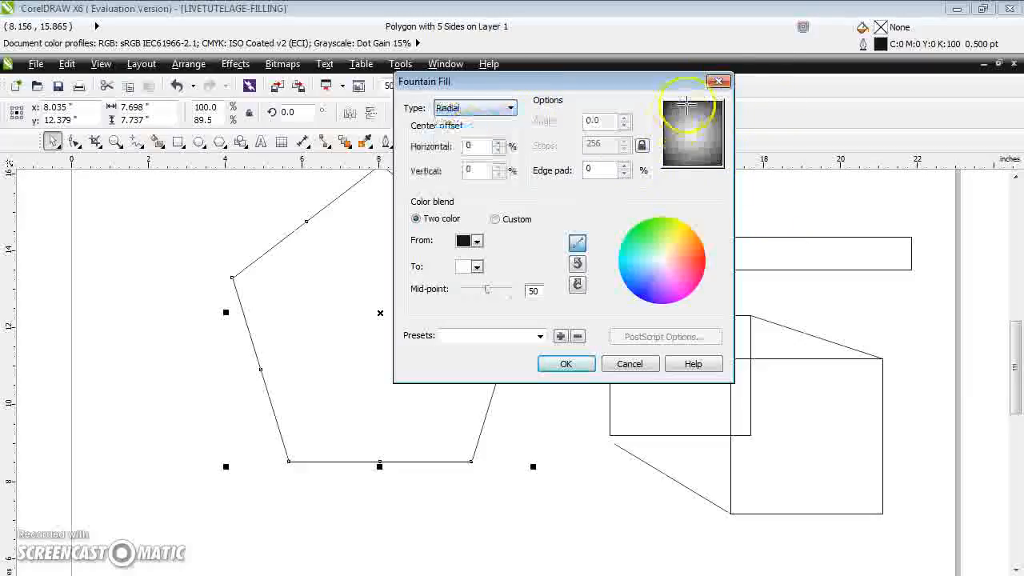
Step: Set the radial fill's center offset to 10% horizontal and -5% vertical
{"action": "left_click", "coordinate": [499, 144]}
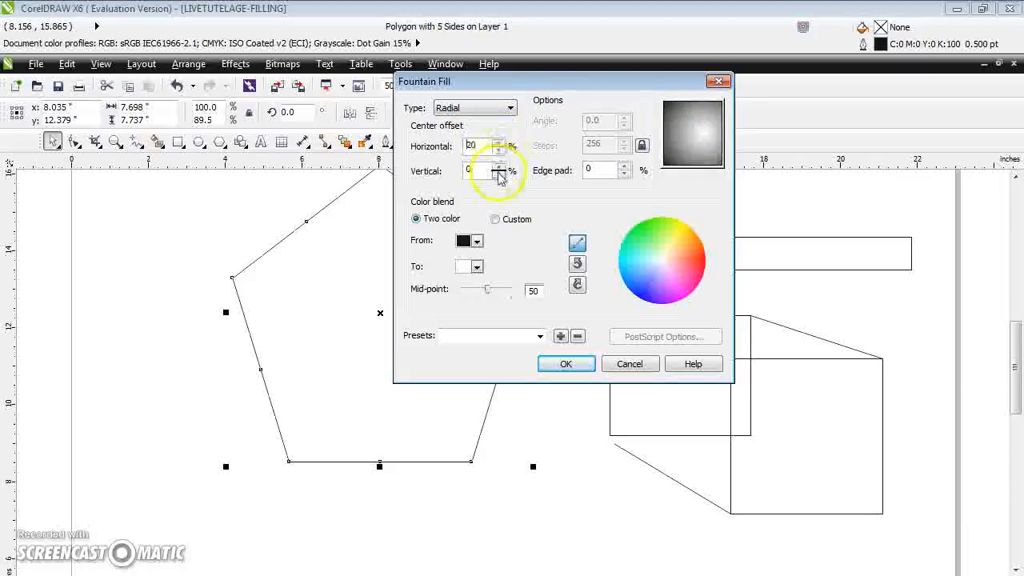
{"action": "left_click", "coordinate": [499, 174]}
{"action": "left_click", "coordinate": [499, 166]}
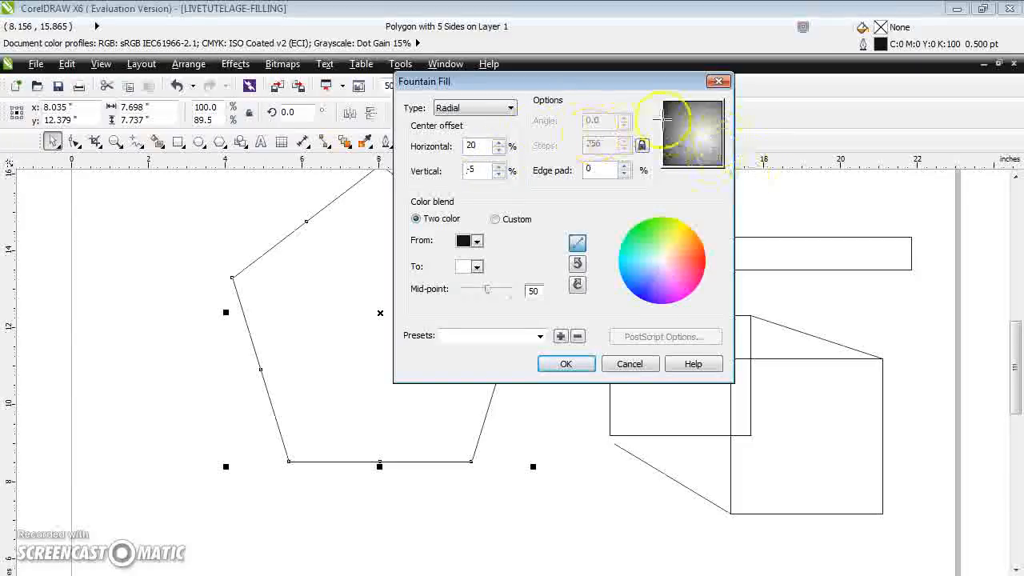
{"action": "left_click", "coordinate": [499, 150]}
{"action": "left_click", "coordinate": [498, 150]}
{"action": "left_click", "coordinate": [498, 151]}
{"action": "left_click", "coordinate": [498, 150]}
{"action": "left_click", "coordinate": [498, 142]}
{"action": "left_click", "coordinate": [499, 142]}
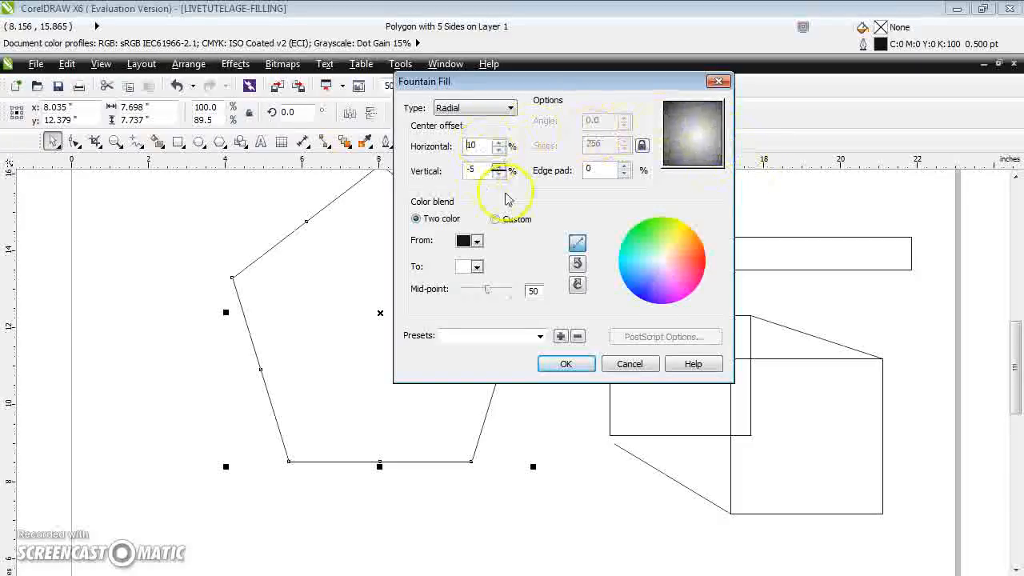
Step: Set the radial fill's edge pad to 30%
{"action": "left_click", "coordinate": [625, 166]}
{"action": "left_click", "coordinate": [624, 165]}
{"action": "left_click", "coordinate": [624, 166]}
{"action": "left_click", "coordinate": [624, 166]}
{"action": "left_click", "coordinate": [626, 166]}
{"action": "left_click", "coordinate": [626, 166]}
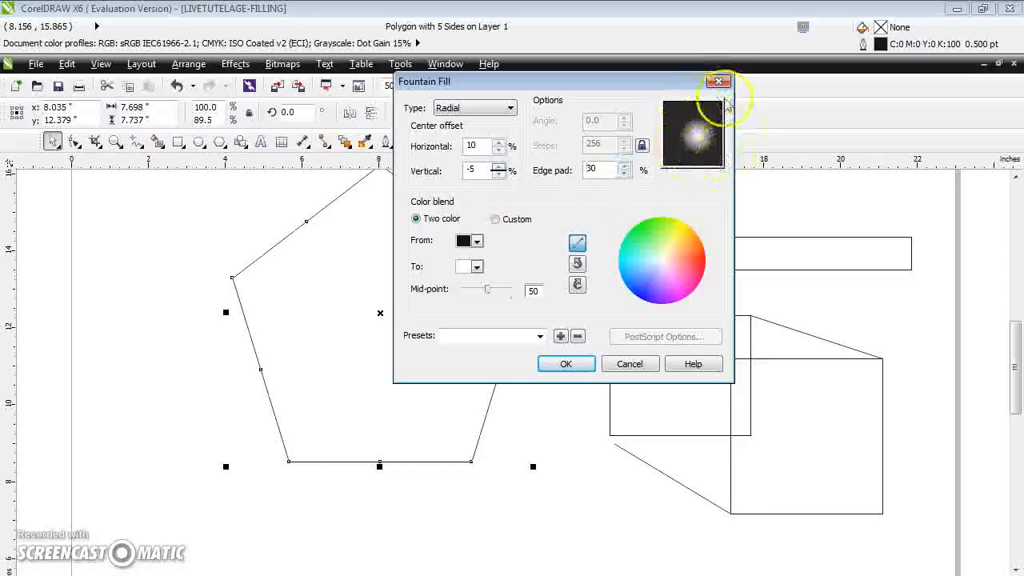
Step: Set the radial fill's edge pad to 0% and keep Radial as the fill type
{"action": "left_click", "coordinate": [625, 175]}
{"action": "left_click", "coordinate": [625, 175]}
{"action": "left_click", "coordinate": [625, 175]}
{"action": "left_click", "coordinate": [625, 175]}
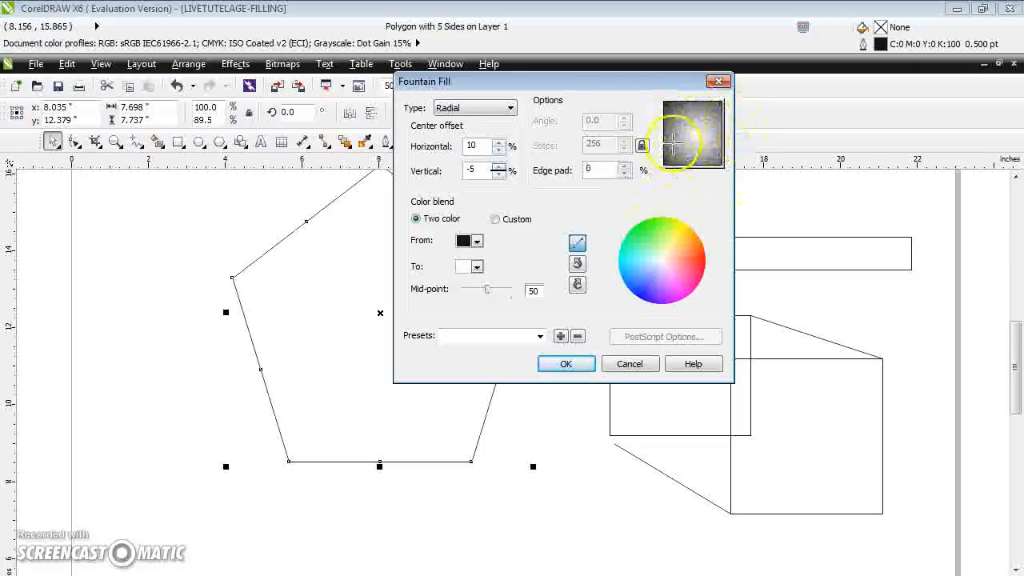
{"action": "left_click", "coordinate": [469, 109]}
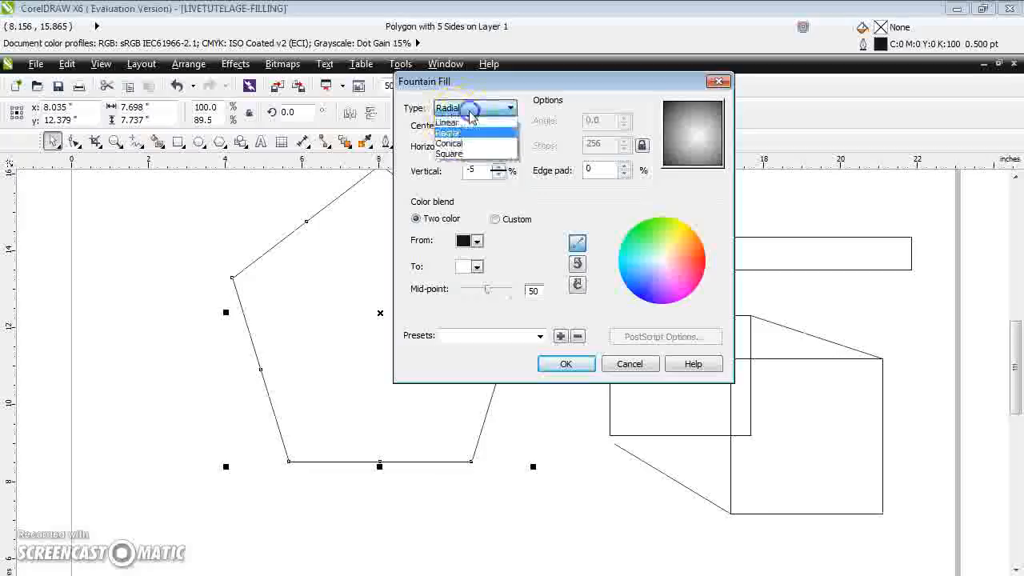
{"action": "left_click", "coordinate": [470, 132]}
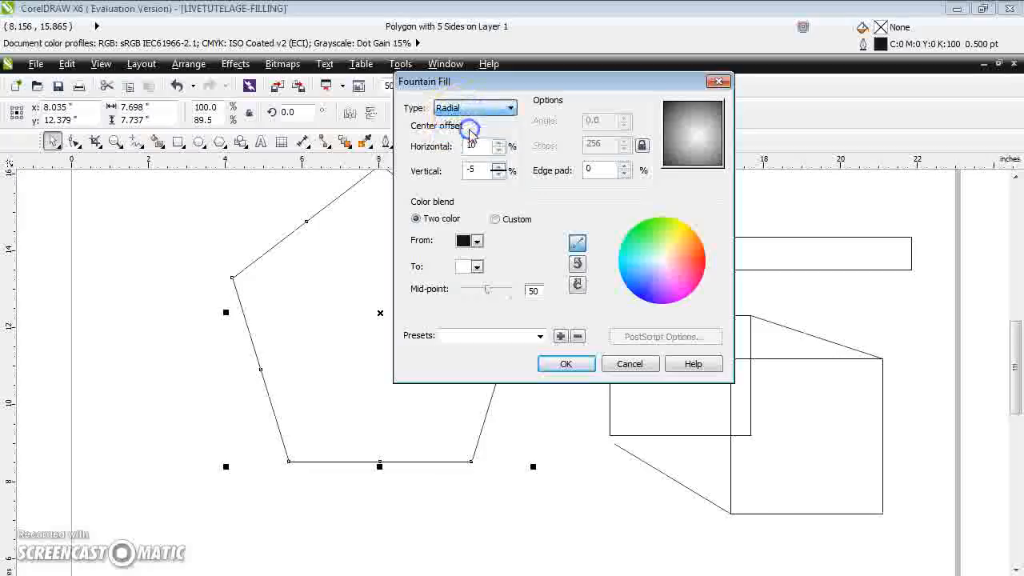
Step: Compare the Custom blend, keep the Two color blend, and set the pentagon fill's From color to magenta-pink
{"action": "left_click", "coordinate": [417, 220]}
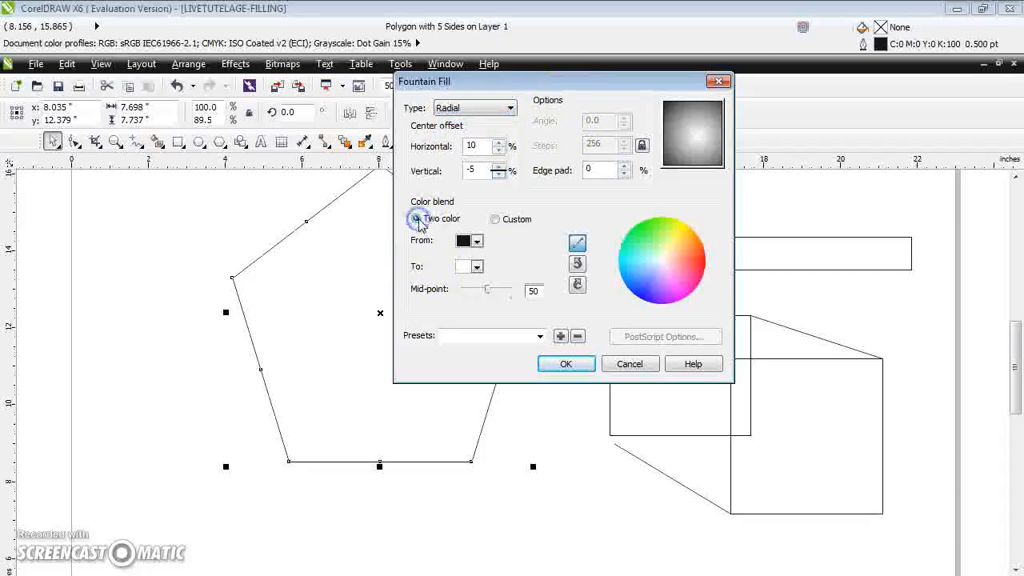
{"action": "left_click", "coordinate": [496, 220]}
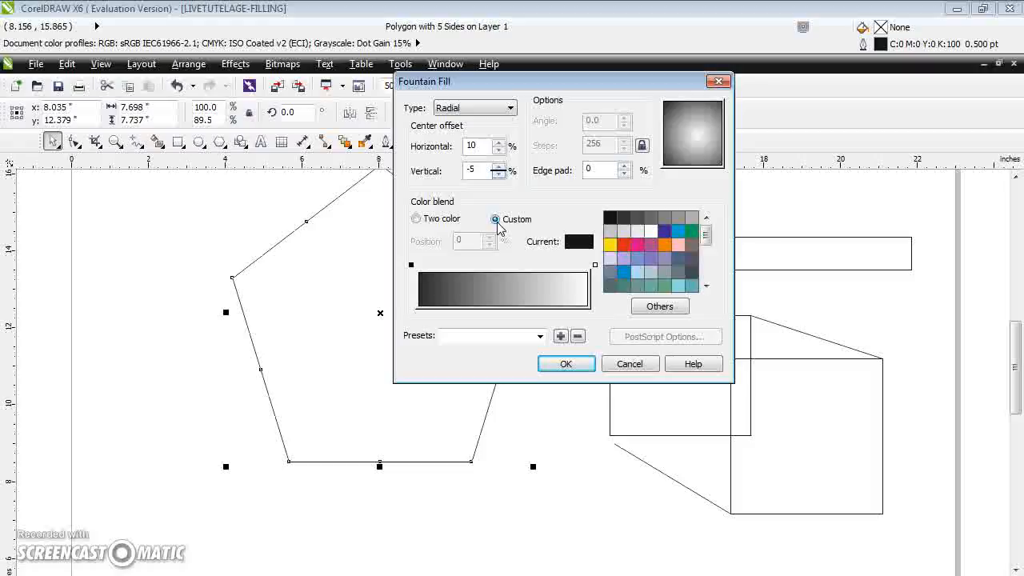
{"action": "left_click", "coordinate": [417, 219]}
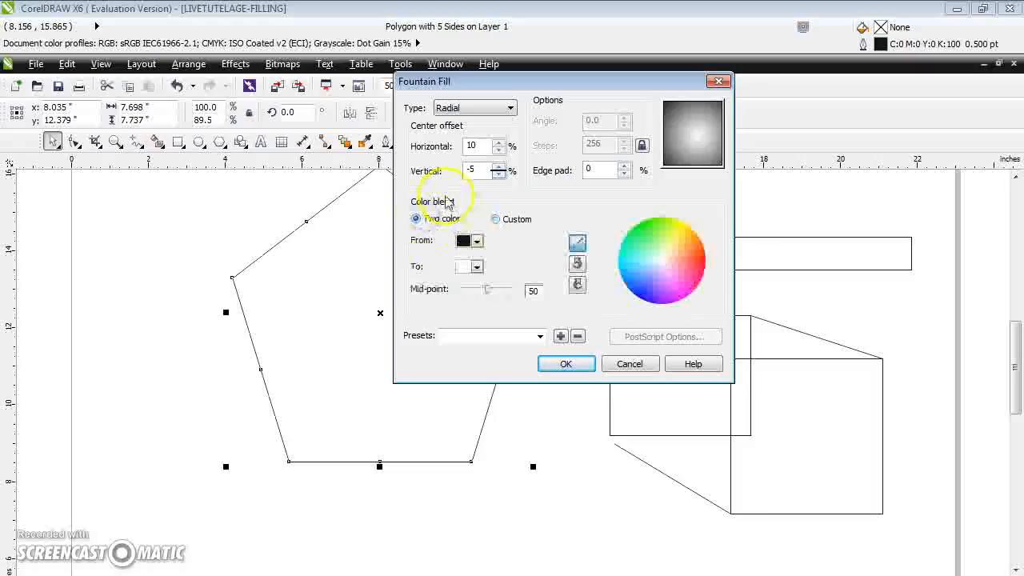
{"action": "left_click", "coordinate": [477, 241]}
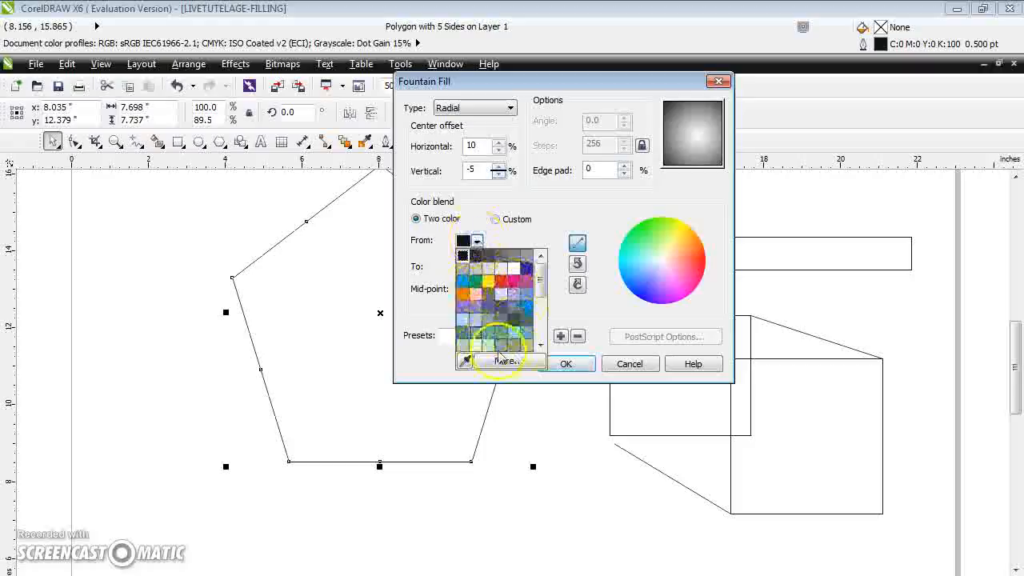
{"action": "left_click", "coordinate": [513, 281]}
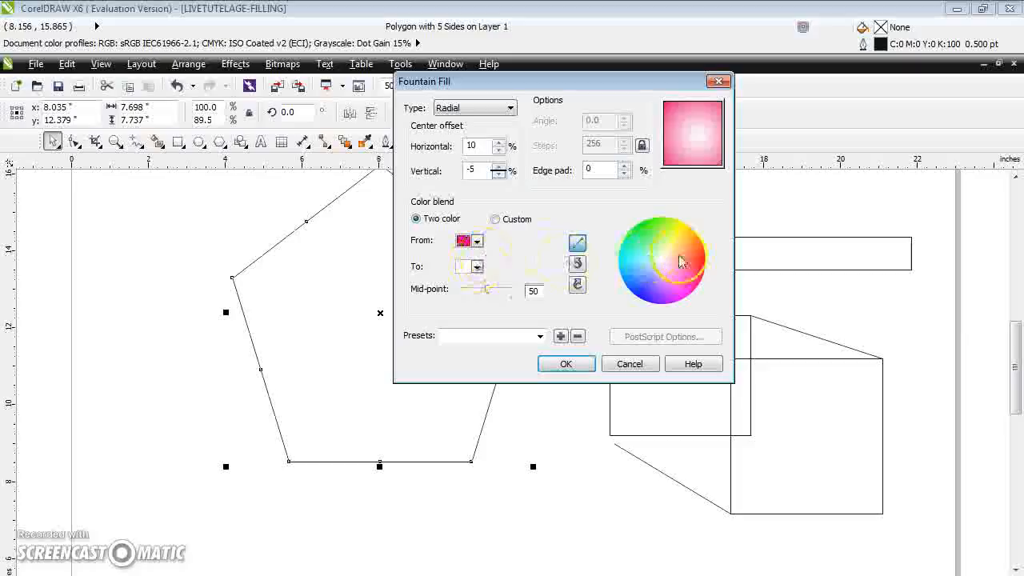
Step: Try gray, teal, mauve and purple as the blend's To color, and settle on light pink
{"action": "left_click", "coordinate": [477, 267]}
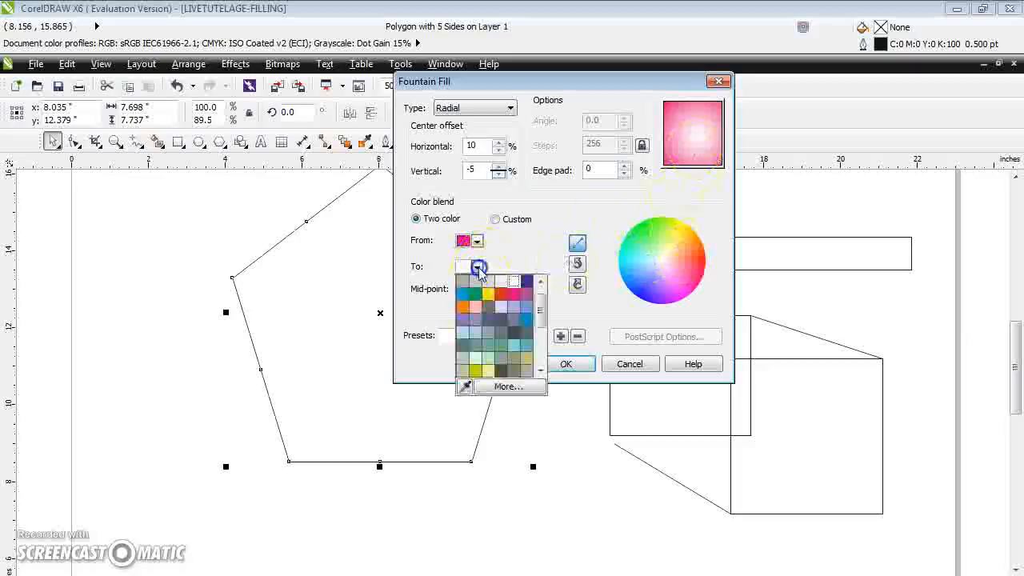
{"action": "left_click", "coordinate": [463, 284]}
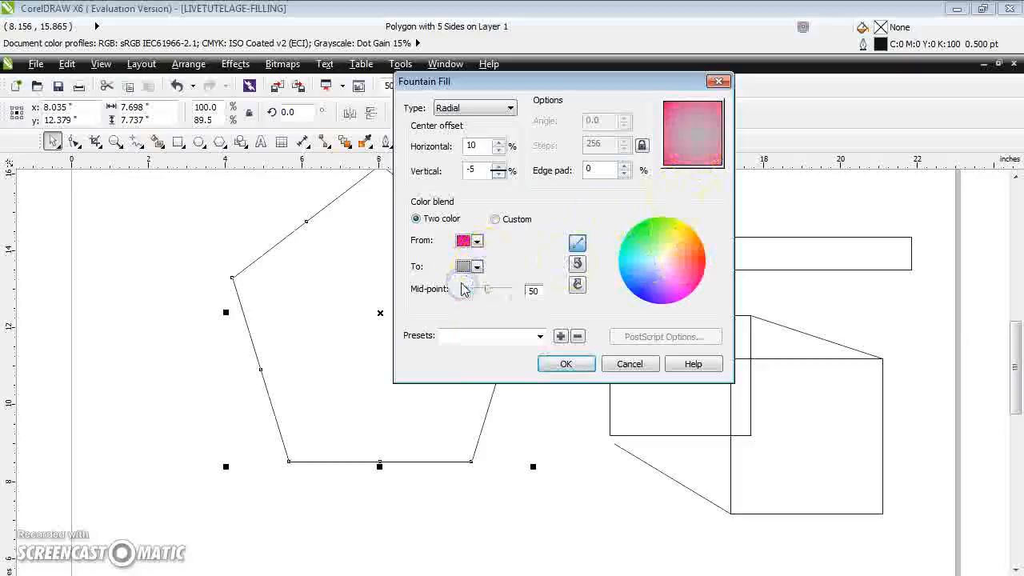
{"action": "left_click", "coordinate": [477, 267]}
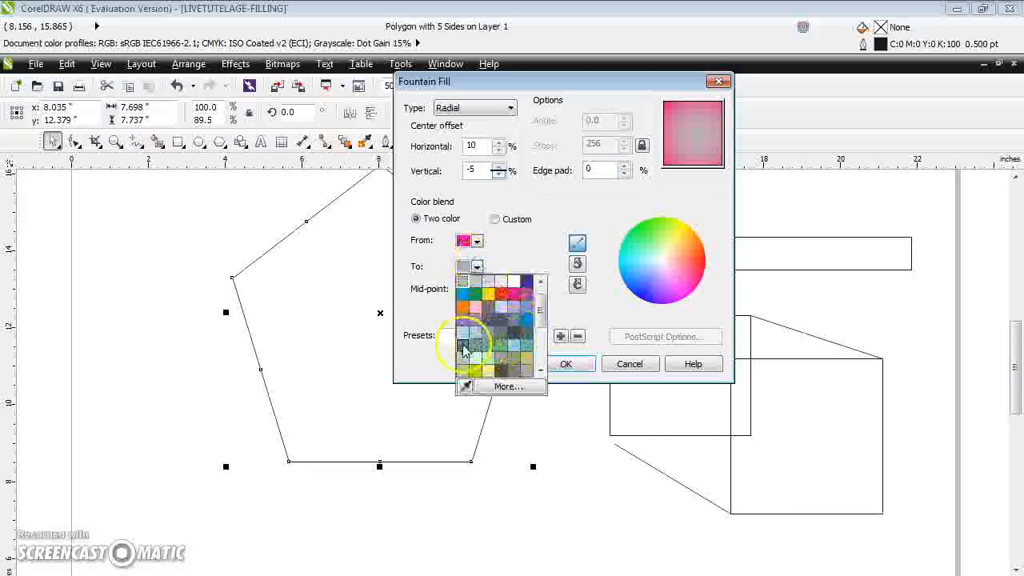
{"action": "left_click", "coordinate": [463, 347]}
{"action": "left_click", "coordinate": [478, 269]}
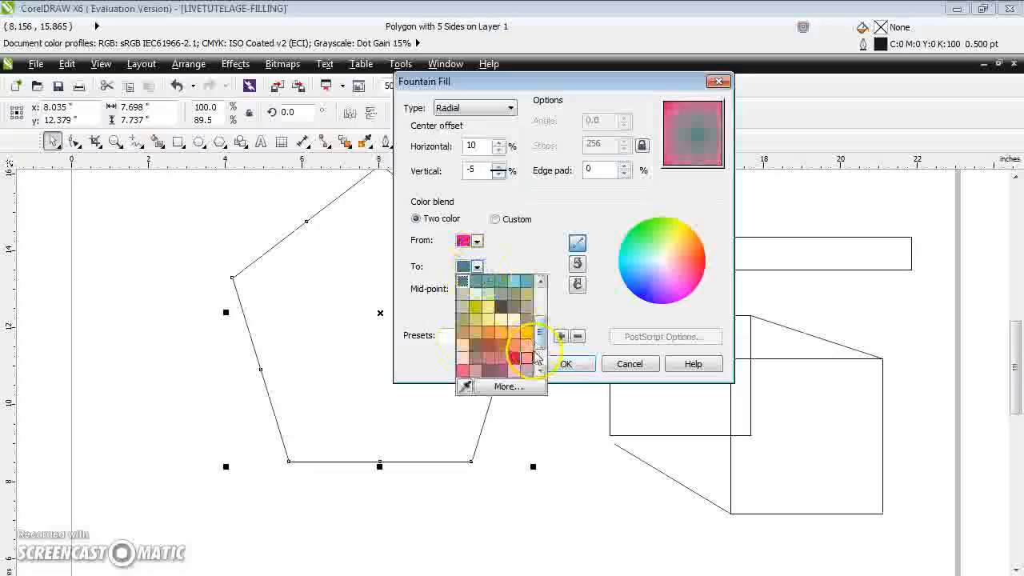
{"action": "left_click", "coordinate": [498, 372]}
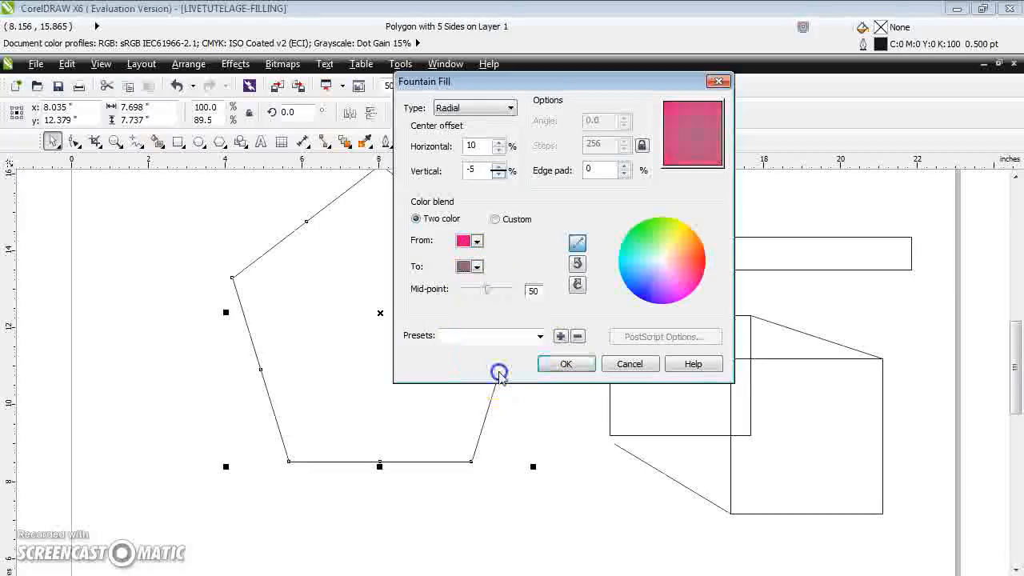
{"action": "left_click", "coordinate": [478, 269]}
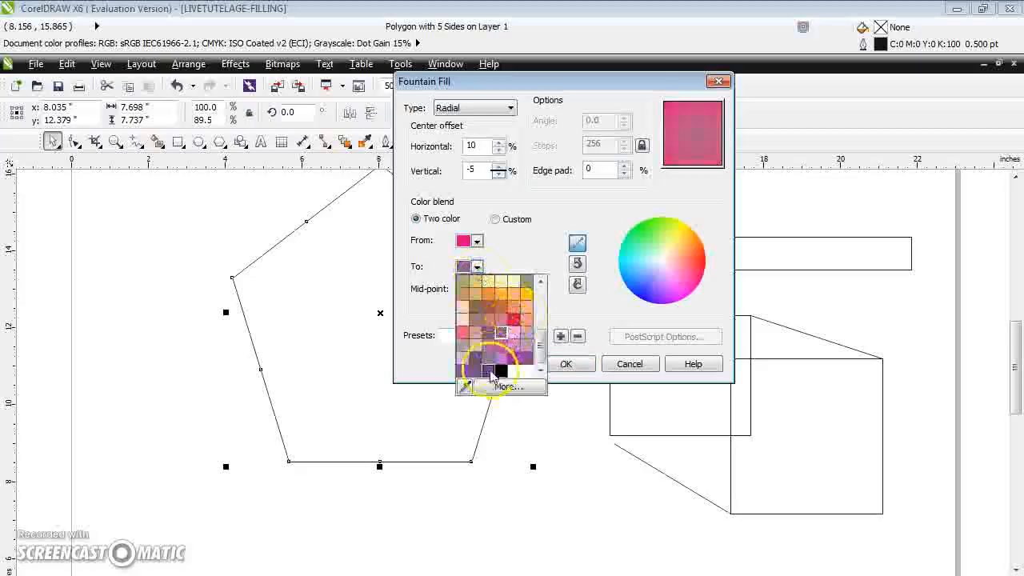
{"action": "left_click", "coordinate": [477, 371]}
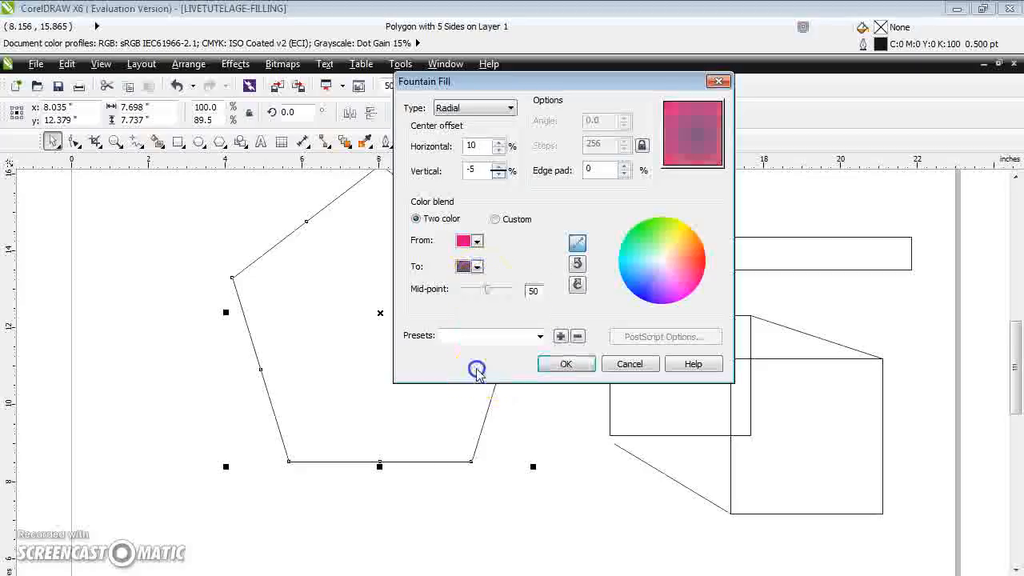
{"action": "left_click", "coordinate": [478, 268]}
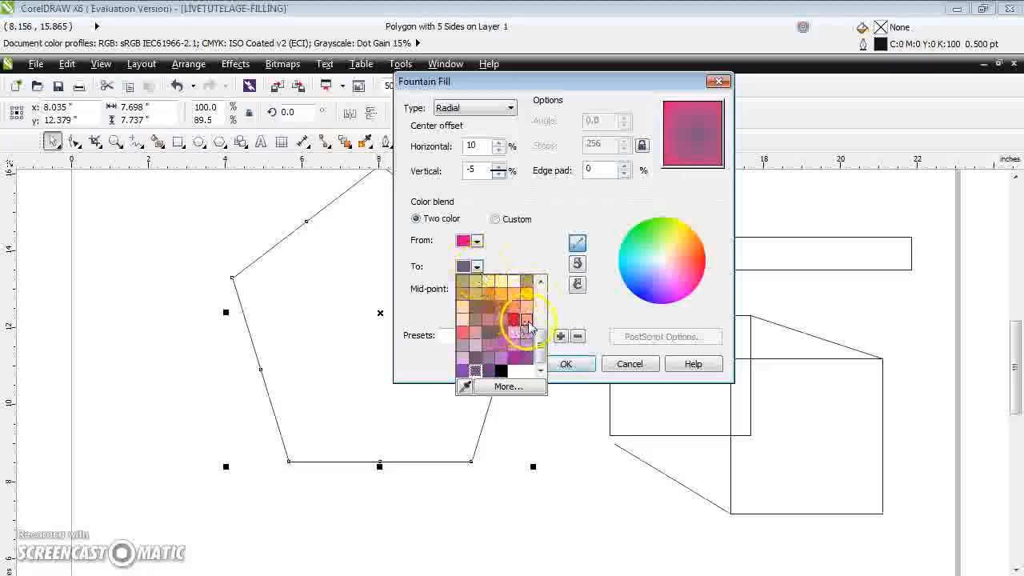
{"action": "left_click", "coordinate": [514, 334]}
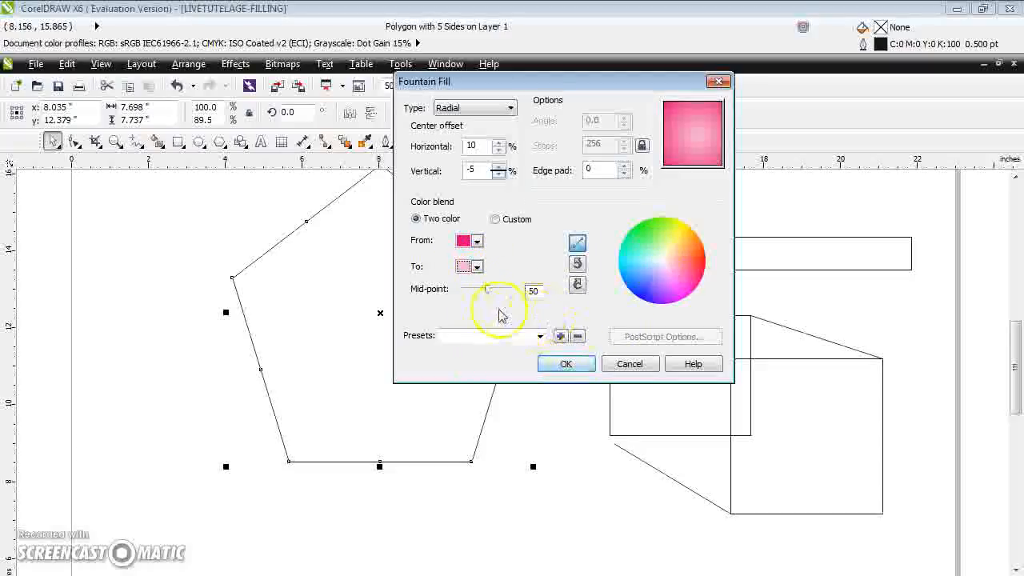
Step: Set the blend's mid-point to about 52 and apply the radial fill to the pentagon
{"action": "left_click_drag", "start_coordinate": [492, 296], "coordinate": [493, 295]}
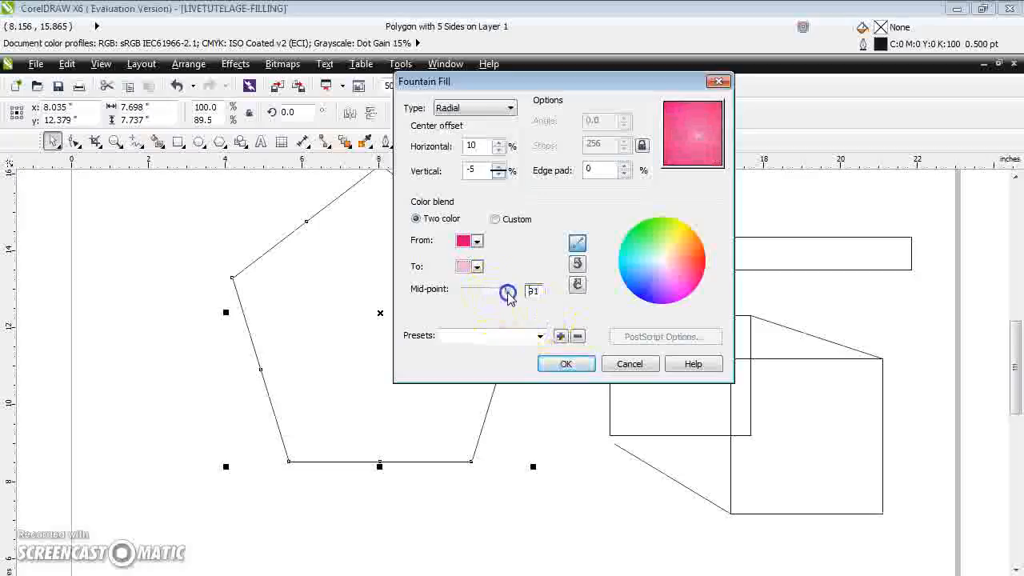
{"action": "mouse_move", "coordinate": [478, 296]}
{"action": "left_mouse_down"}
{"action": "mouse_move", "coordinate": [464, 298]}
{"action": "mouse_move", "coordinate": [503, 297]}
{"action": "left_mouse_up"}
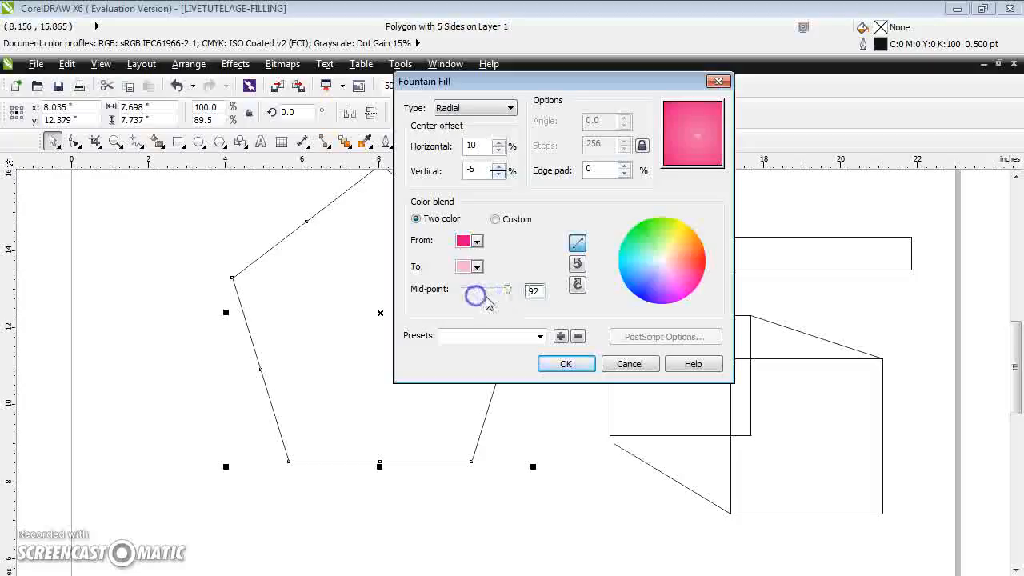
{"action": "left_click_drag", "start_coordinate": [509, 294], "coordinate": [494, 295]}
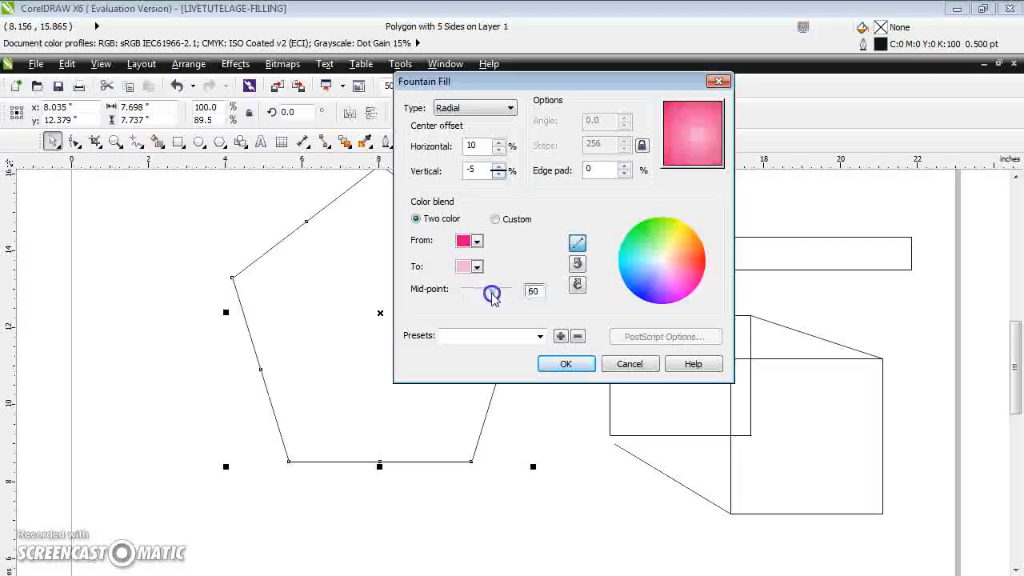
{"action": "left_click", "coordinate": [566, 364]}
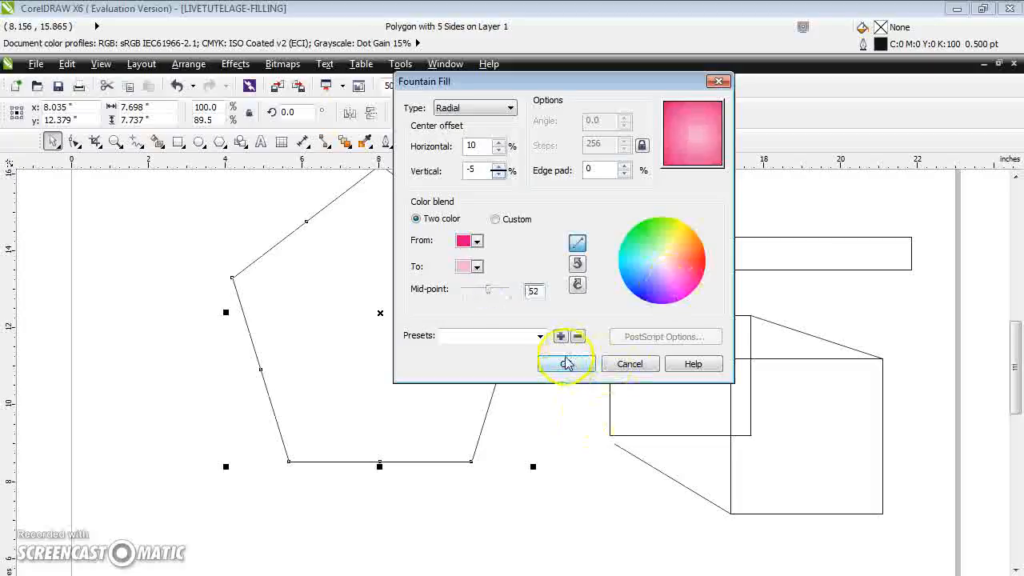
{"action": "left_click", "coordinate": [567, 364]}
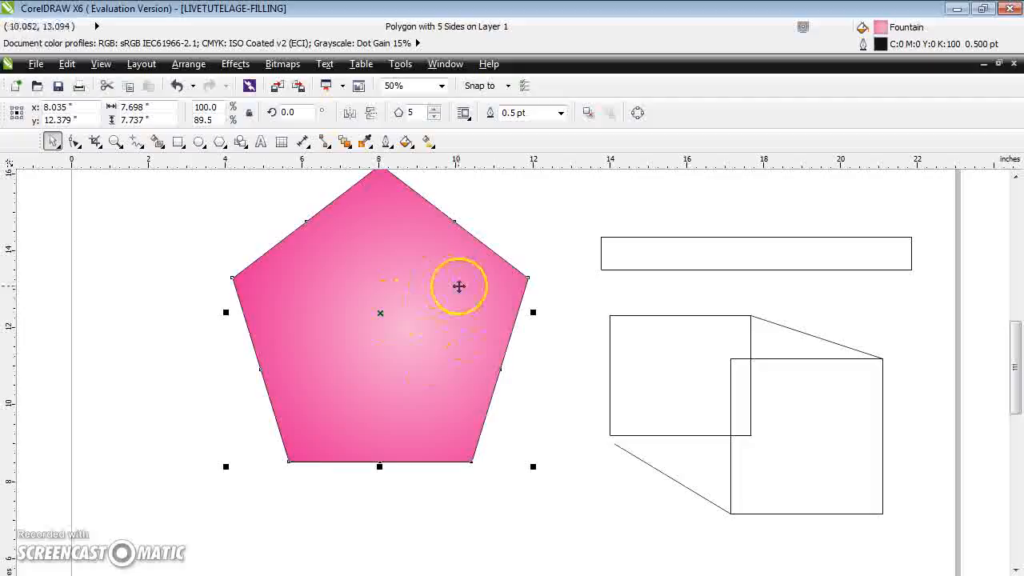
Step: Select the long thin rectangle above the cube and set its fountain fill type to Square
{"action": "left_click", "coordinate": [748, 255]}
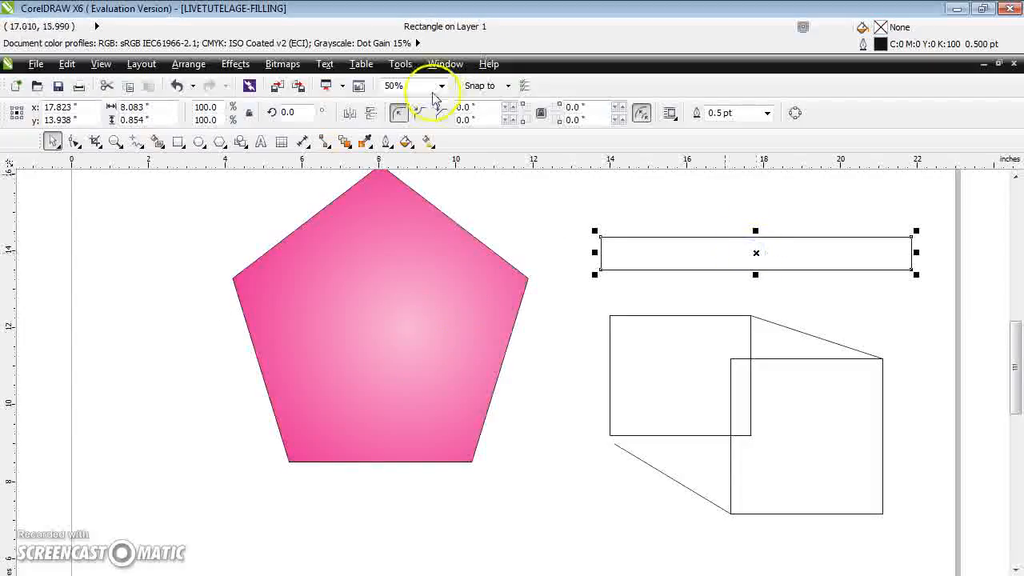
{"action": "left_click", "coordinate": [407, 142]}
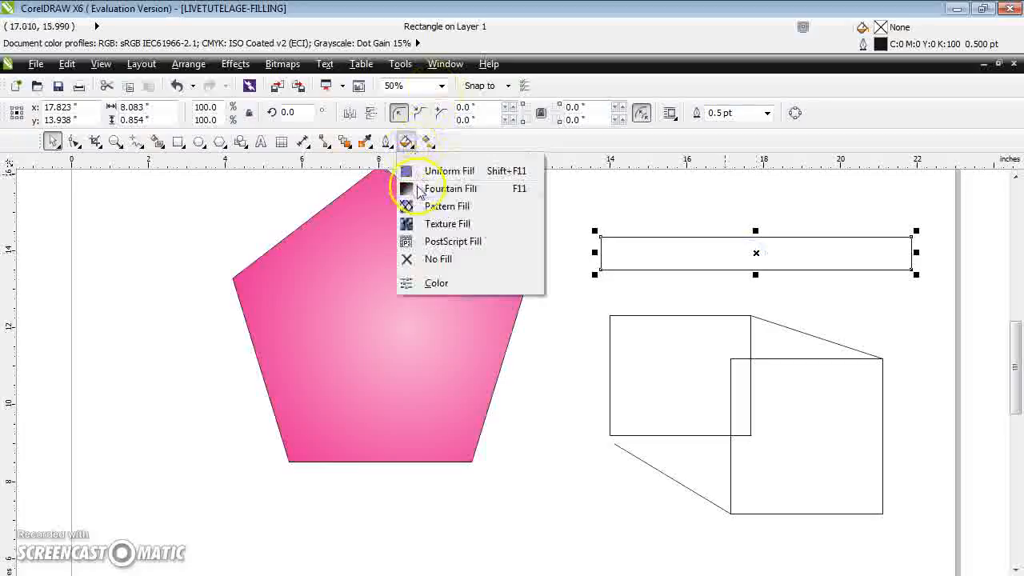
{"action": "left_click", "coordinate": [418, 188]}
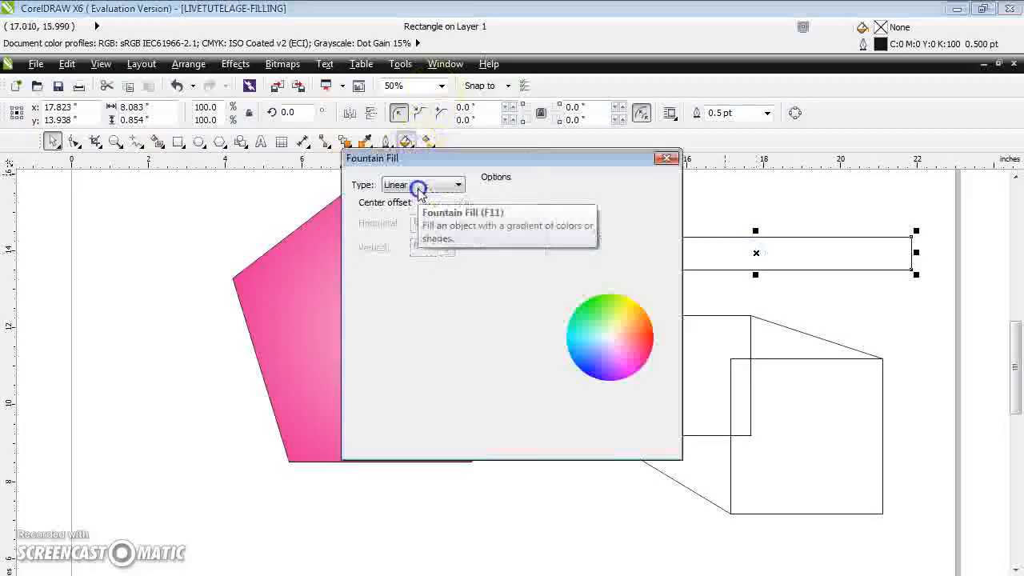
{"action": "left_click", "coordinate": [460, 189]}
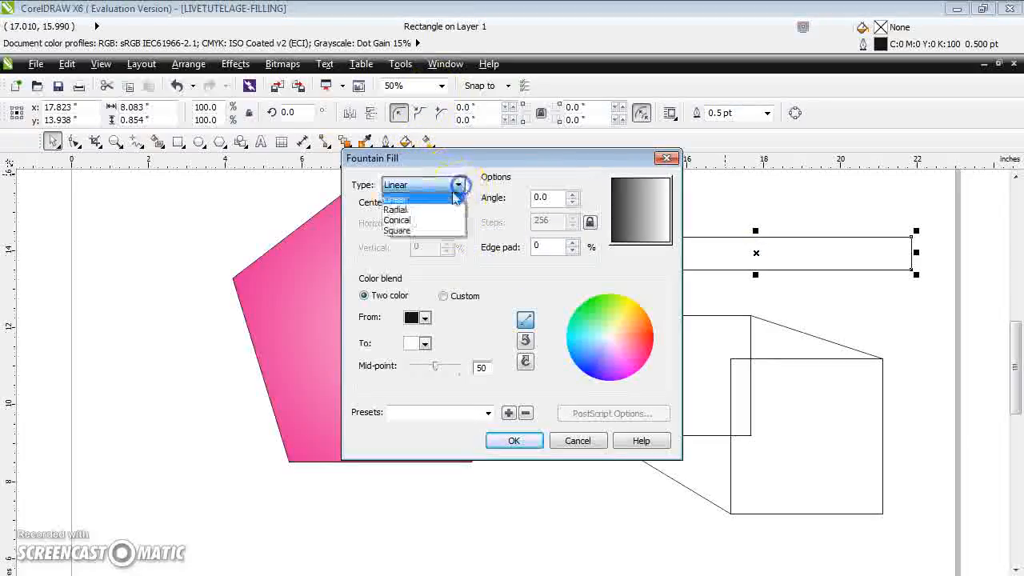
{"action": "left_click", "coordinate": [421, 229]}
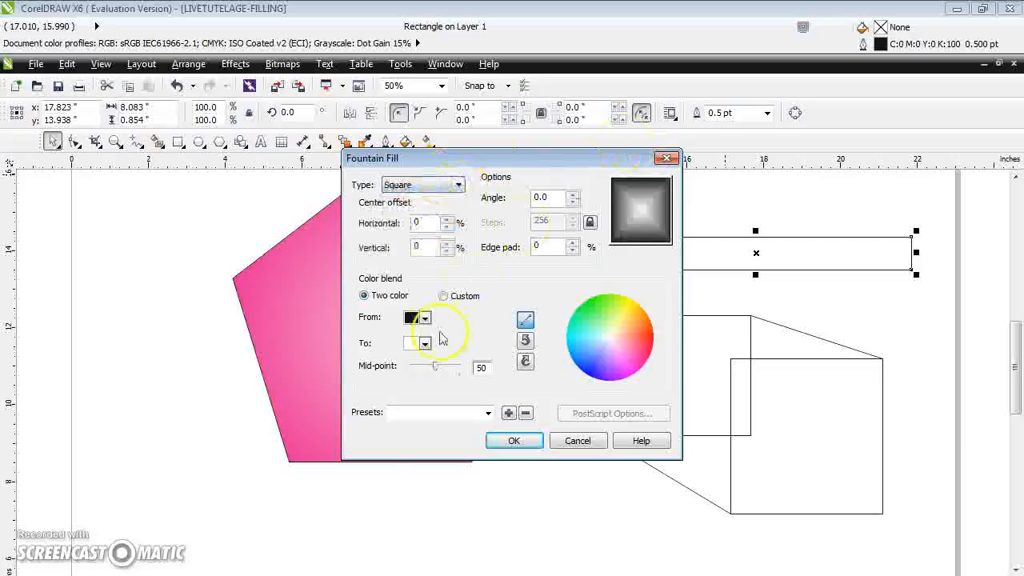
Step: Switch the rectangle's fill to a Custom color blend and add color markers at about 8%, 41%, 76% and 95%
{"action": "left_click", "coordinate": [444, 297]}
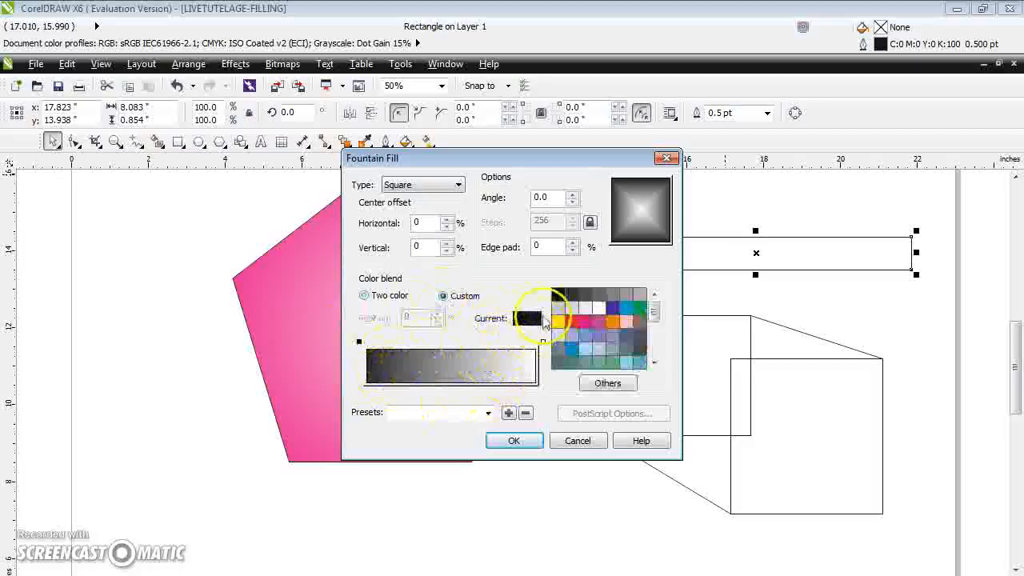
{"action": "left_click", "coordinate": [359, 343]}
{"action": "left_click", "coordinate": [542, 342]}
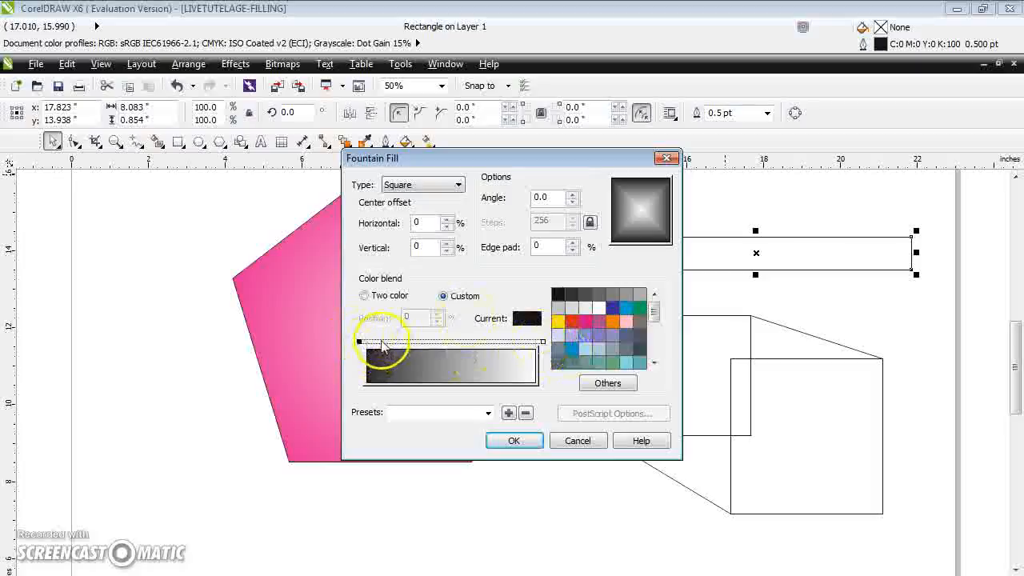
{"action": "double_click", "coordinate": [433, 343]}
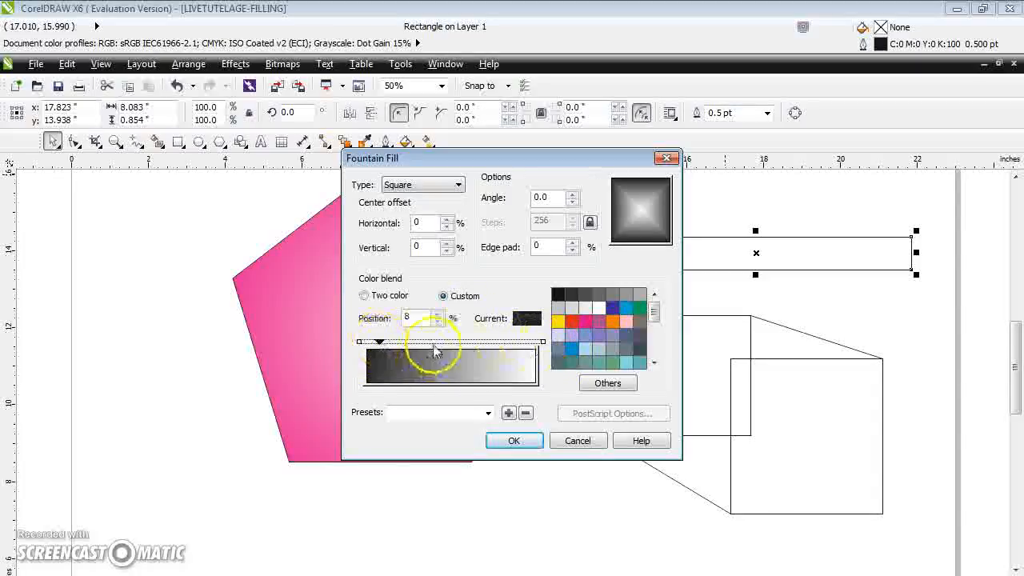
{"action": "double_click", "coordinate": [496, 342]}
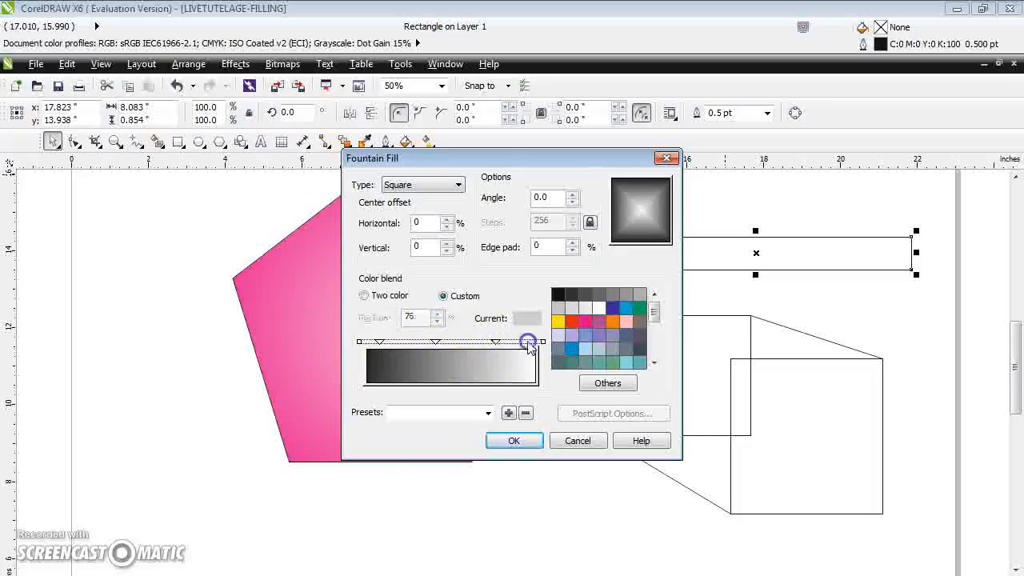
{"action": "double_click", "coordinate": [528, 342]}
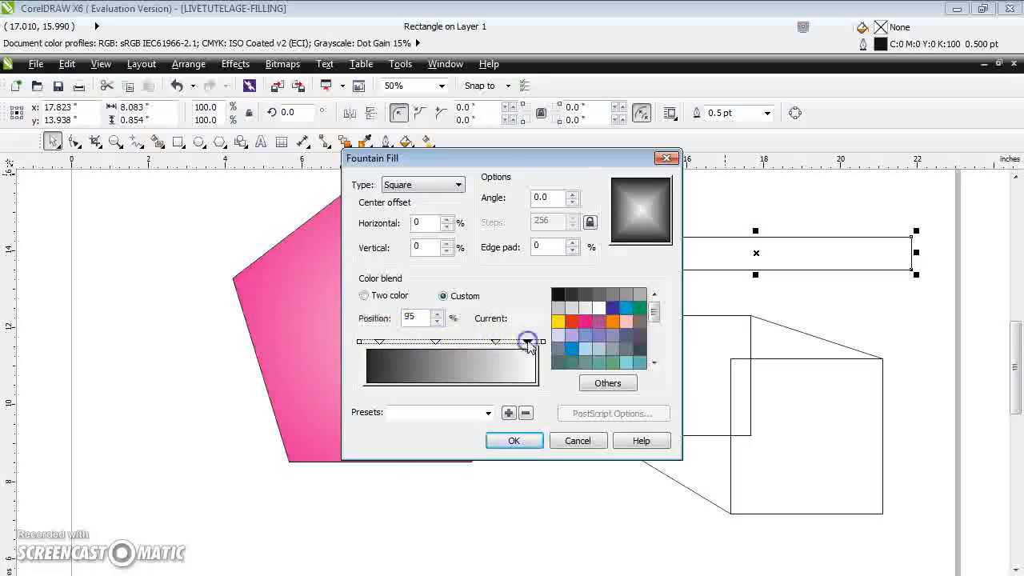
Step: Color the rectangle's markers magenta at 8%, teal at 41%, yellow at 76% and blue at 95%, and apply the square fill
{"action": "left_click", "coordinate": [380, 343]}
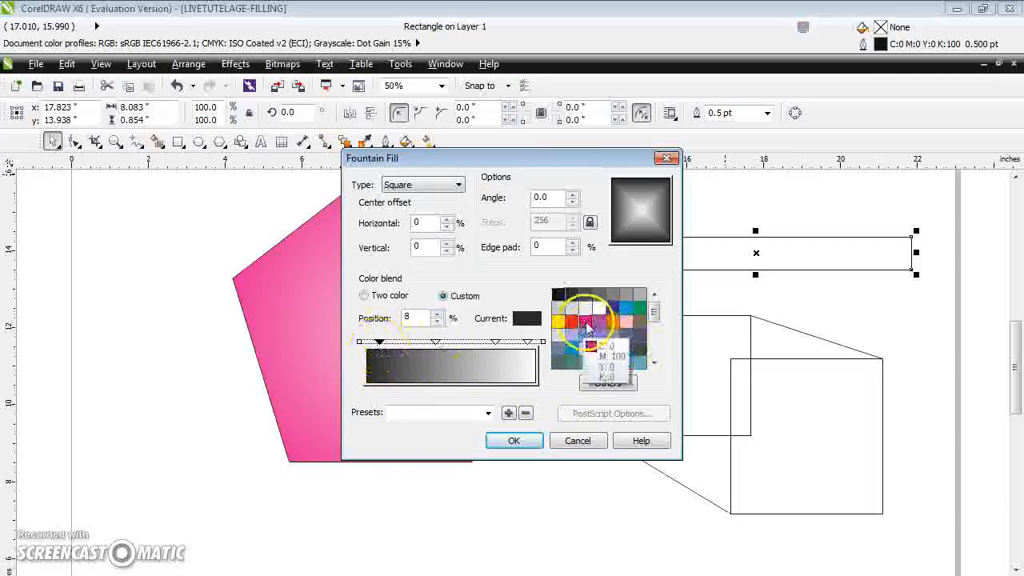
{"action": "left_click", "coordinate": [588, 328]}
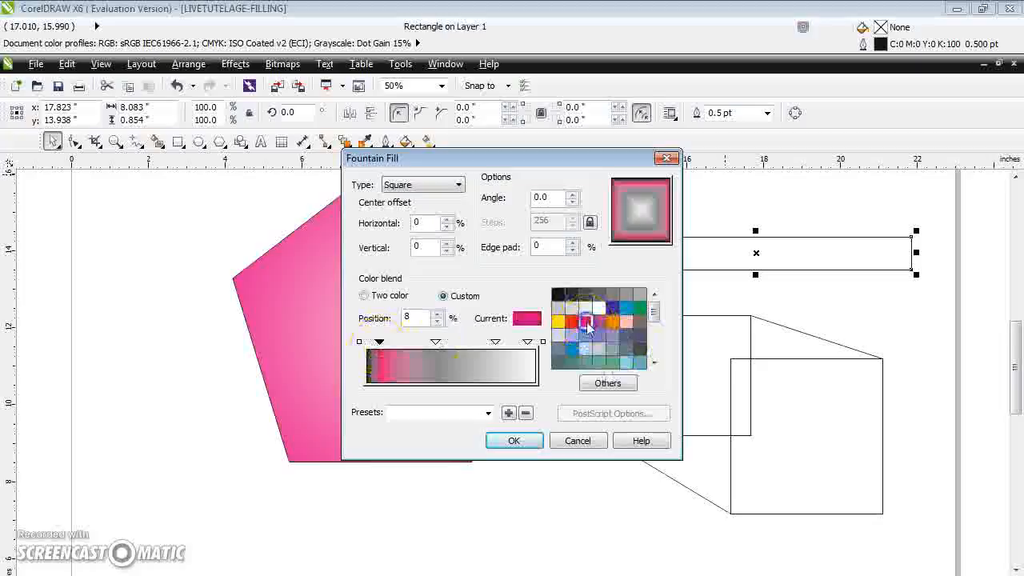
{"action": "left_click", "coordinate": [436, 343]}
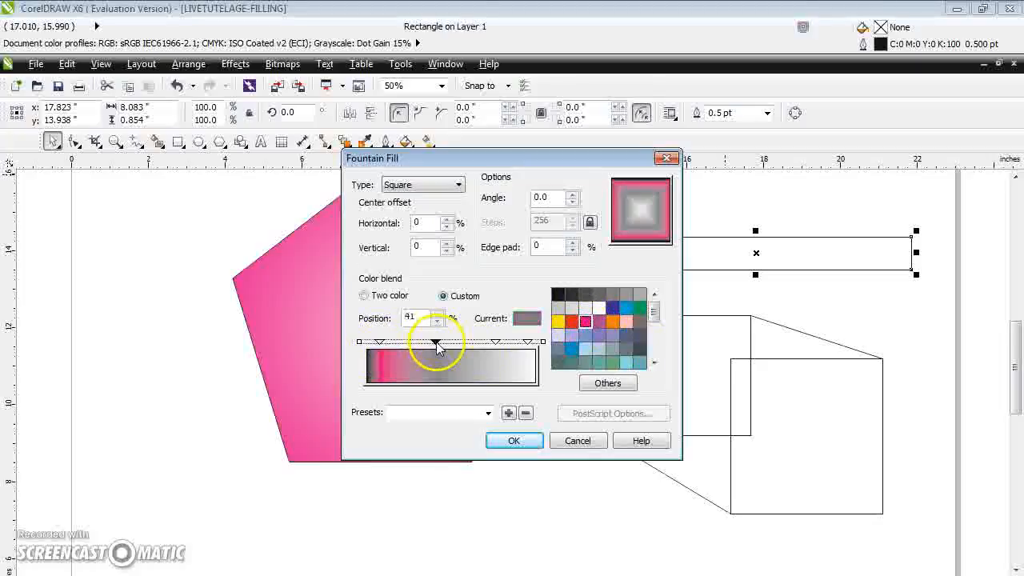
{"action": "left_click", "coordinate": [571, 362]}
{"action": "left_click", "coordinate": [495, 342]}
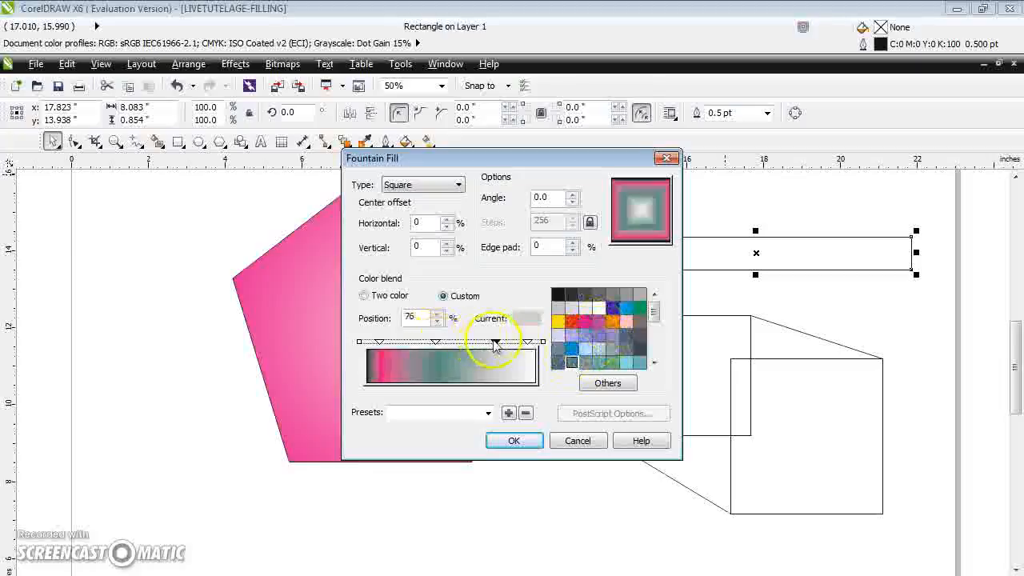
{"action": "left_click", "coordinate": [558, 321]}
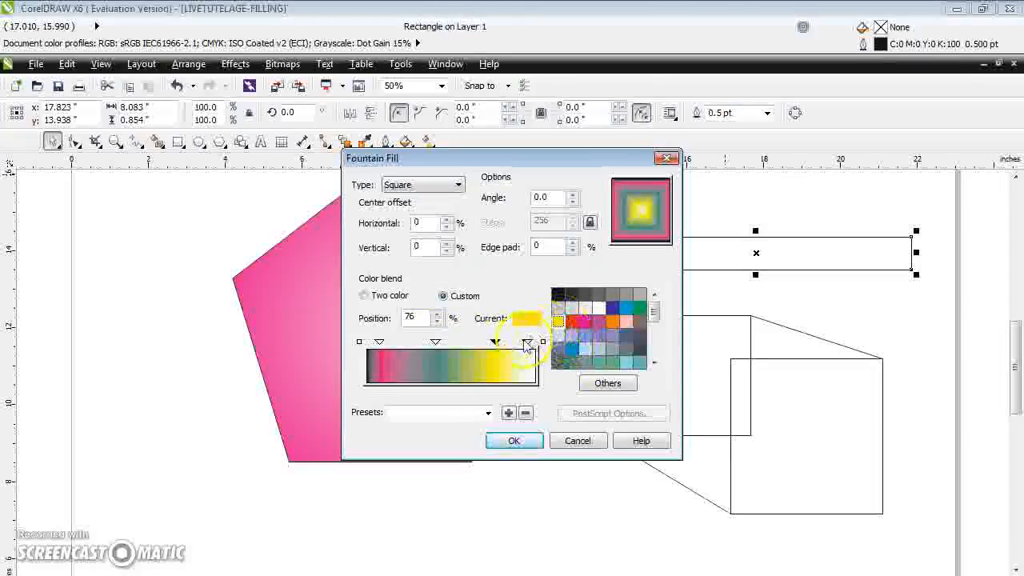
{"action": "left_click", "coordinate": [527, 343]}
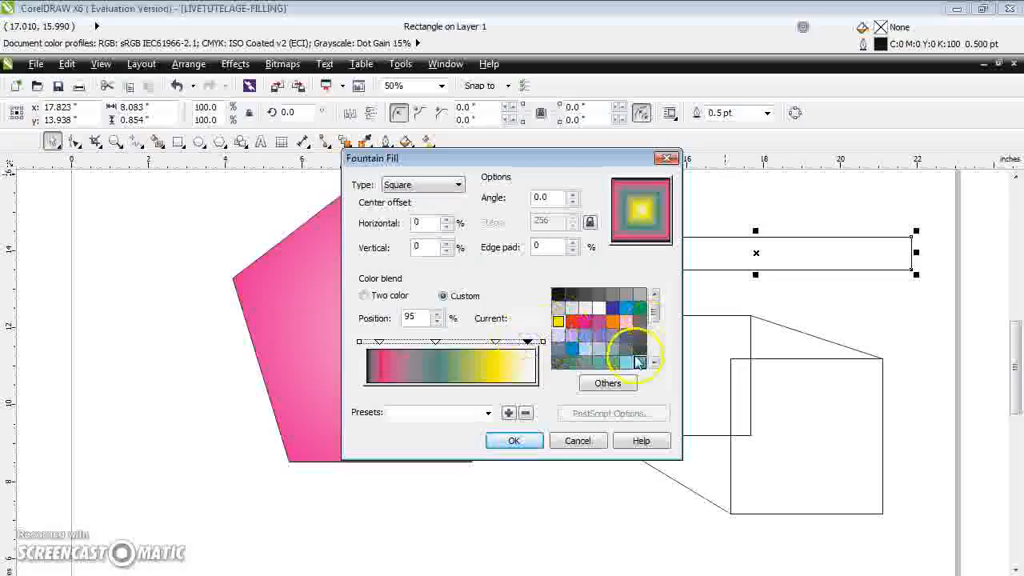
{"action": "left_click", "coordinate": [626, 308]}
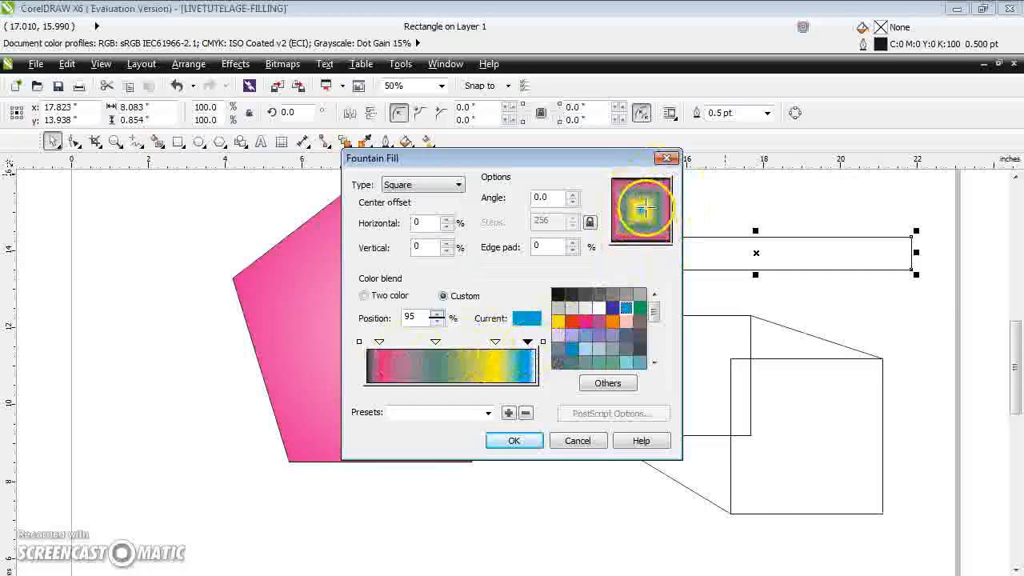
{"action": "left_click", "coordinate": [516, 442]}
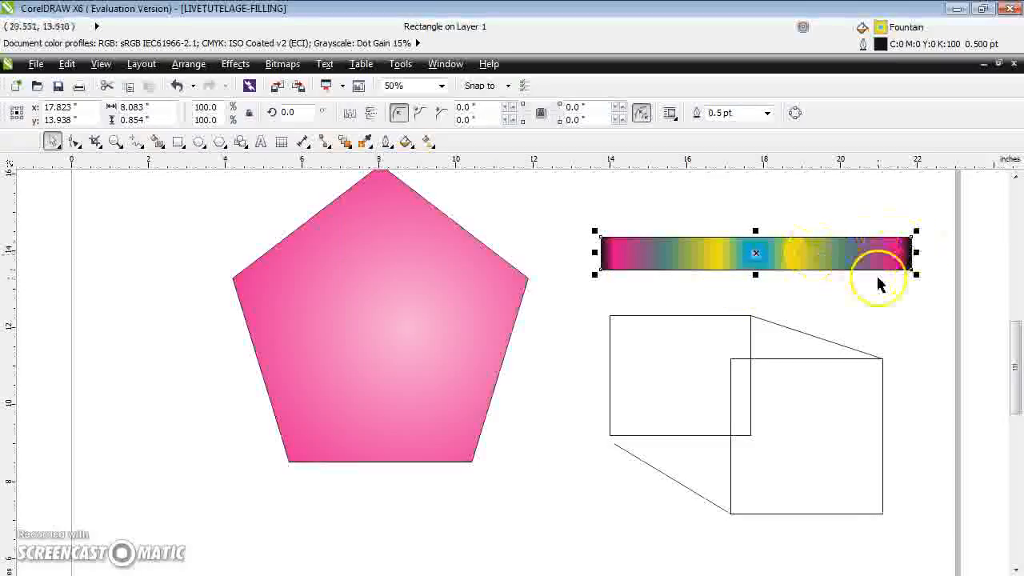
{"action": "left_click", "coordinate": [900, 322]}
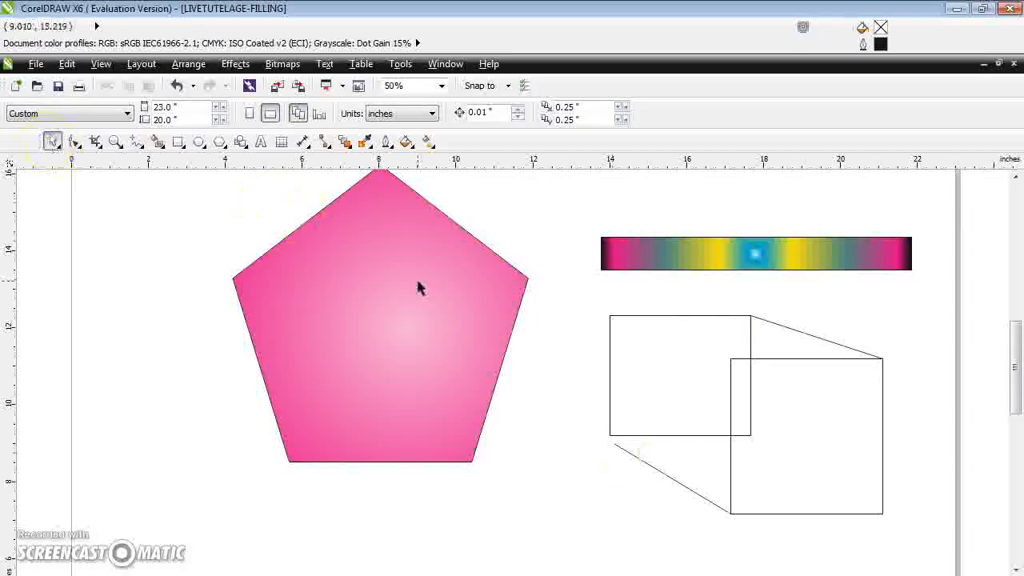
Step: Select the front square of the cube and set its fountain fill type to Conical
{"action": "left_click", "coordinate": [732, 374]}
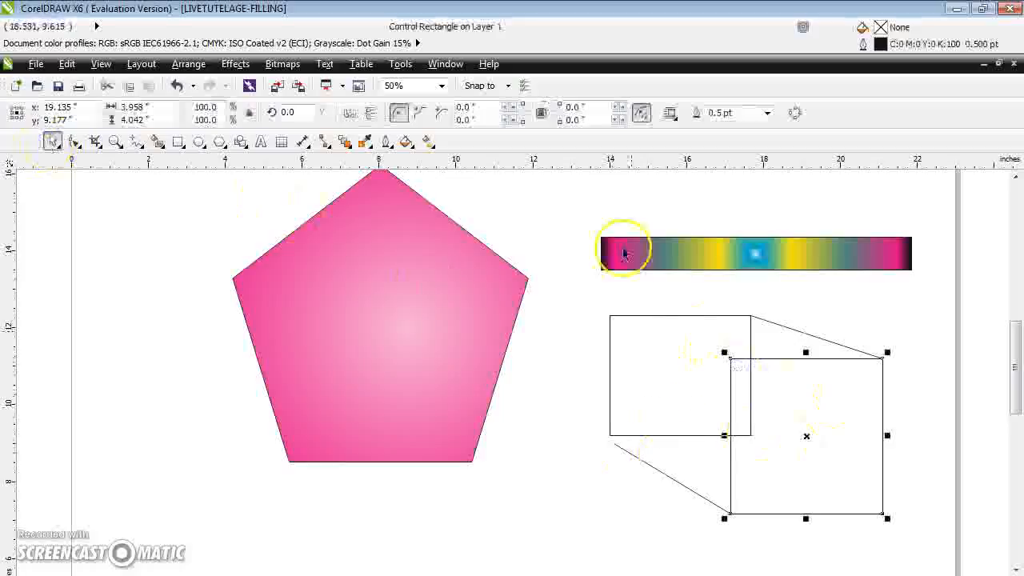
{"action": "left_click", "coordinate": [411, 145]}
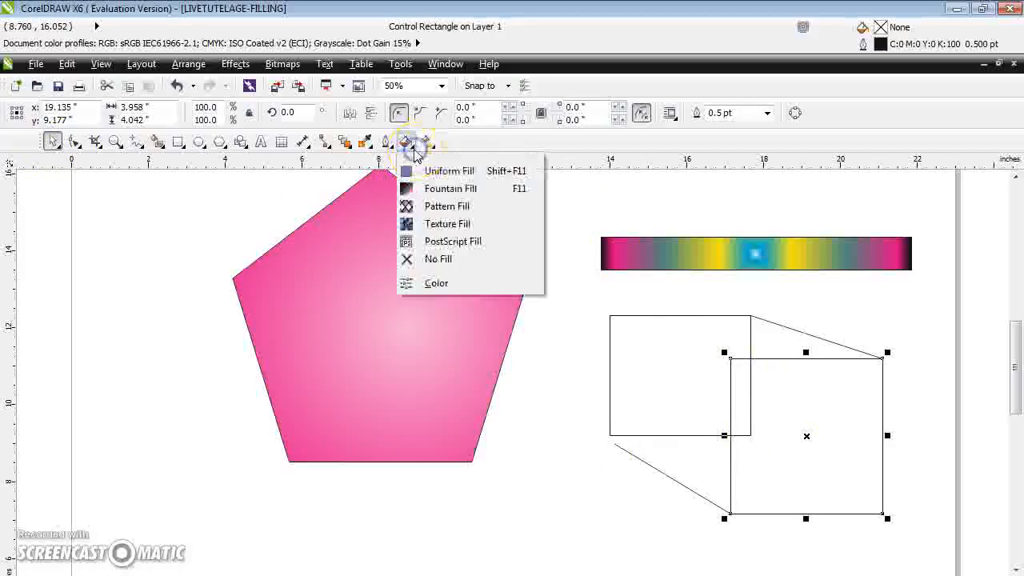
{"action": "left_click", "coordinate": [440, 189]}
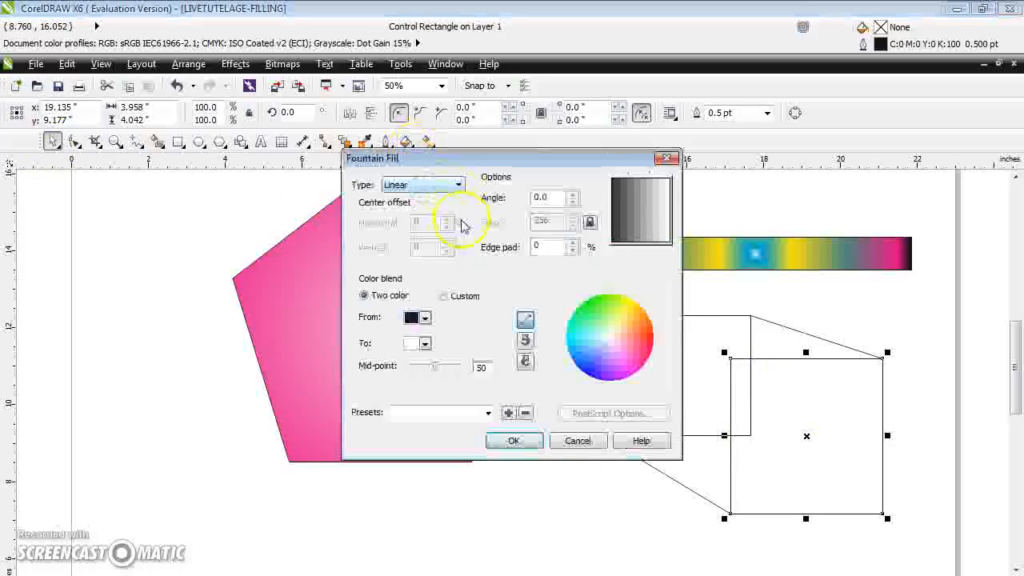
{"action": "left_click", "coordinate": [457, 185]}
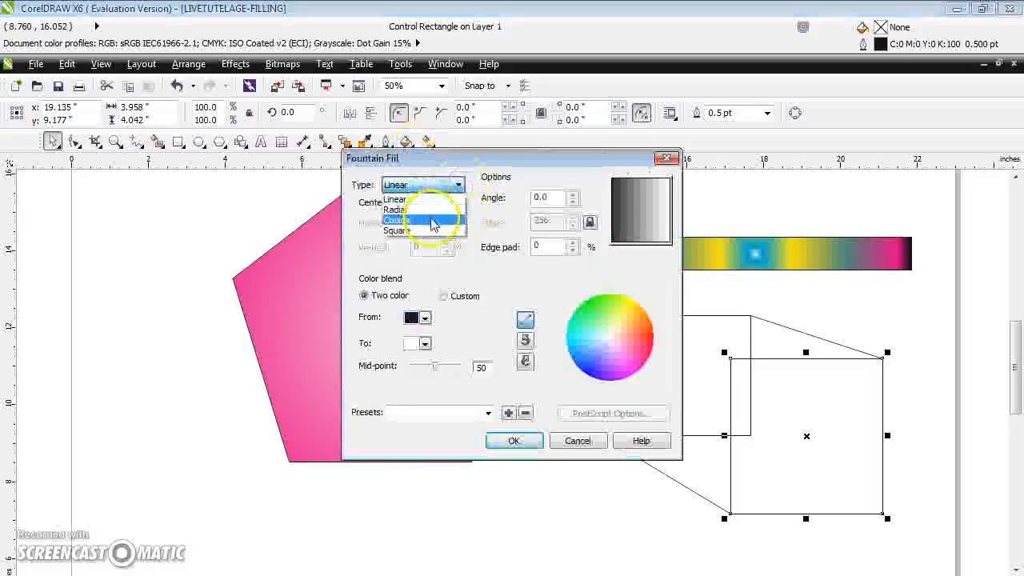
{"action": "left_click", "coordinate": [432, 221]}
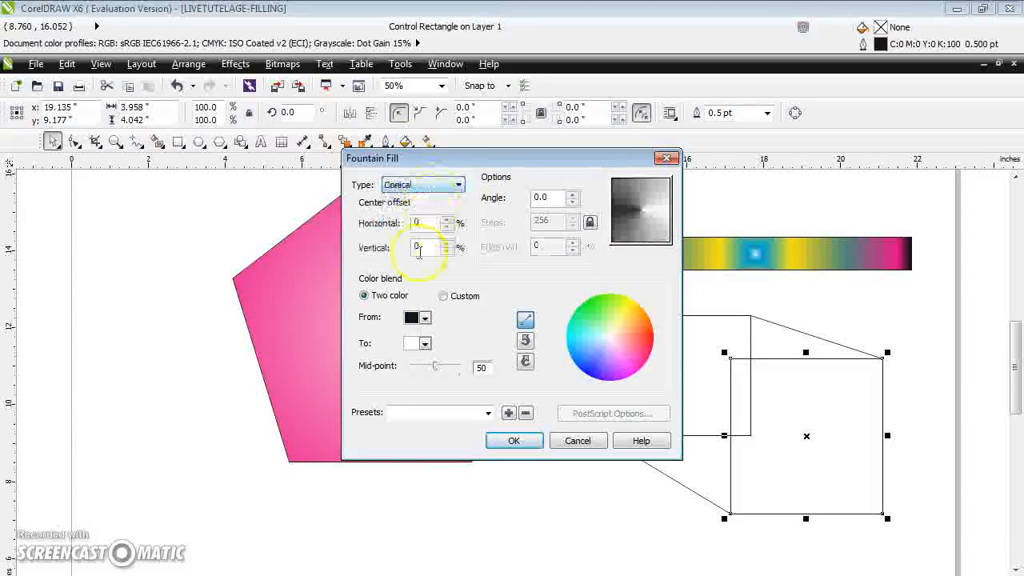
Step: Switch the front square's fill to a Custom color blend and add color markers at about 12%, 40% and 76%
{"action": "left_click", "coordinate": [444, 297]}
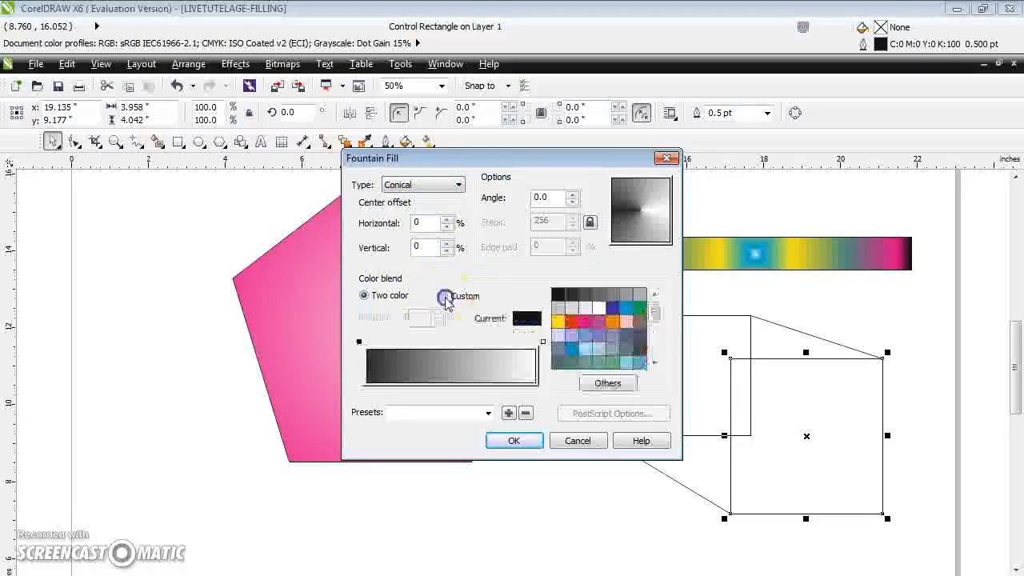
{"action": "left_click", "coordinate": [393, 354]}
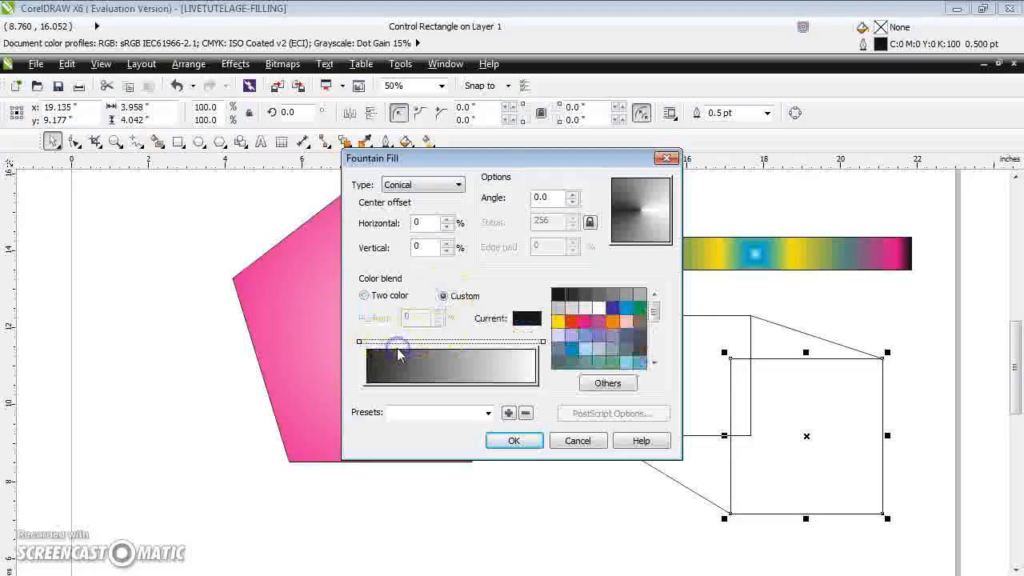
{"action": "double_click", "coordinate": [387, 342]}
{"action": "double_click", "coordinate": [434, 342]}
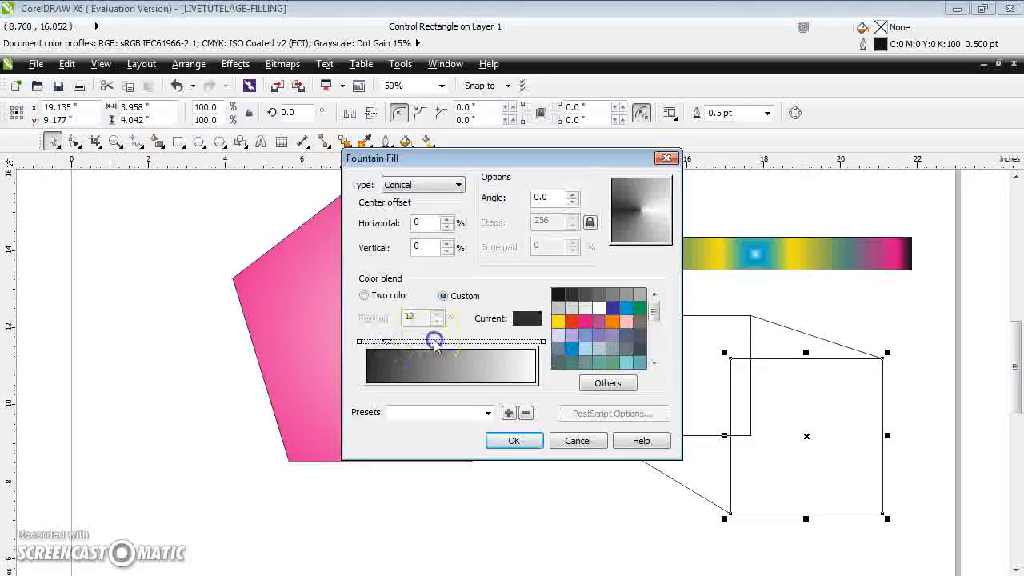
{"action": "double_click", "coordinate": [496, 342]}
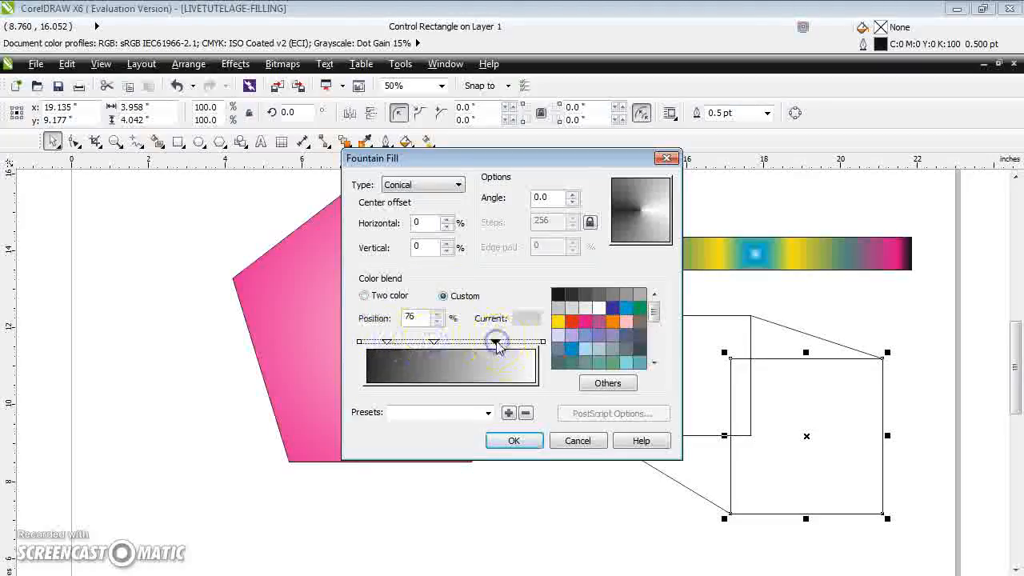
Step: Color the markers yellow at 76%, periwinkle blue at 40% and red at 12%, and apply the conical fill to the front square
{"action": "left_click", "coordinate": [558, 321]}
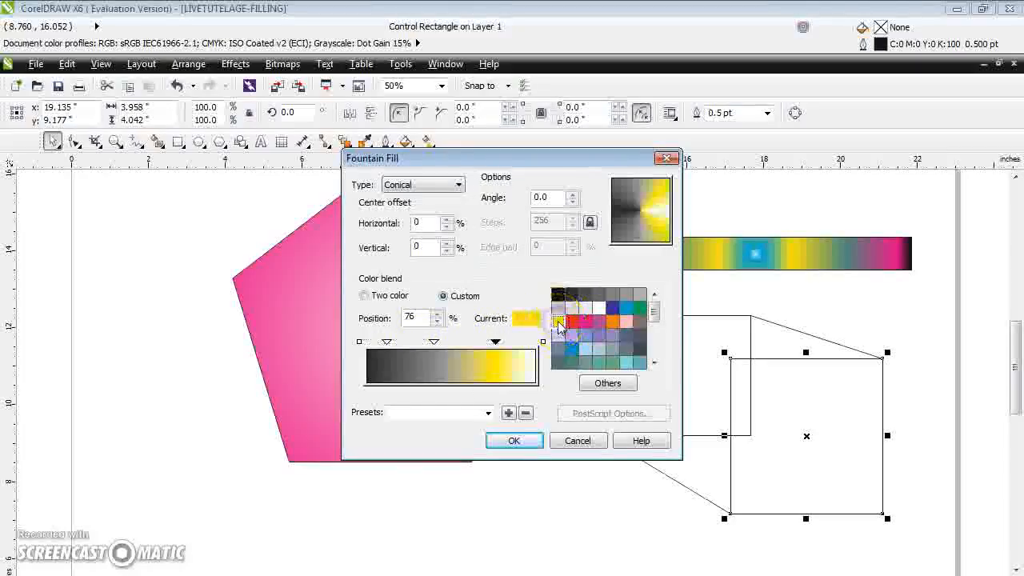
{"action": "left_click", "coordinate": [434, 342]}
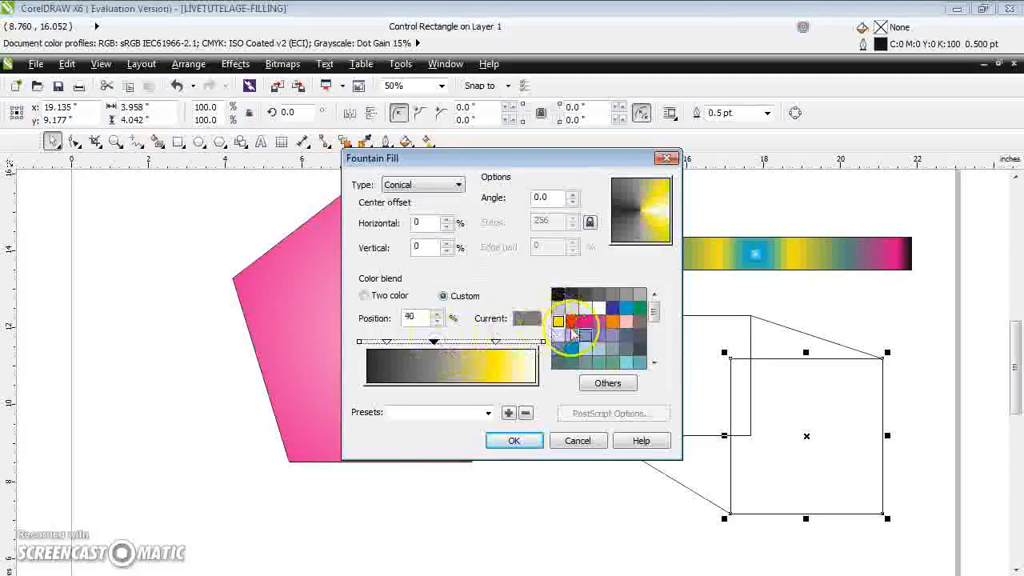
{"action": "left_click", "coordinate": [586, 334]}
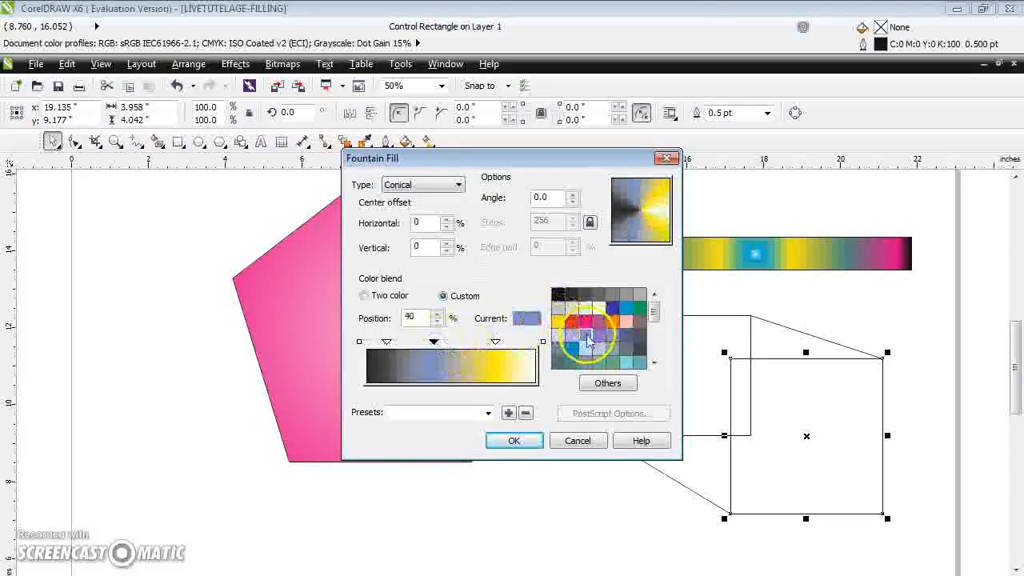
{"action": "left_click", "coordinate": [387, 342]}
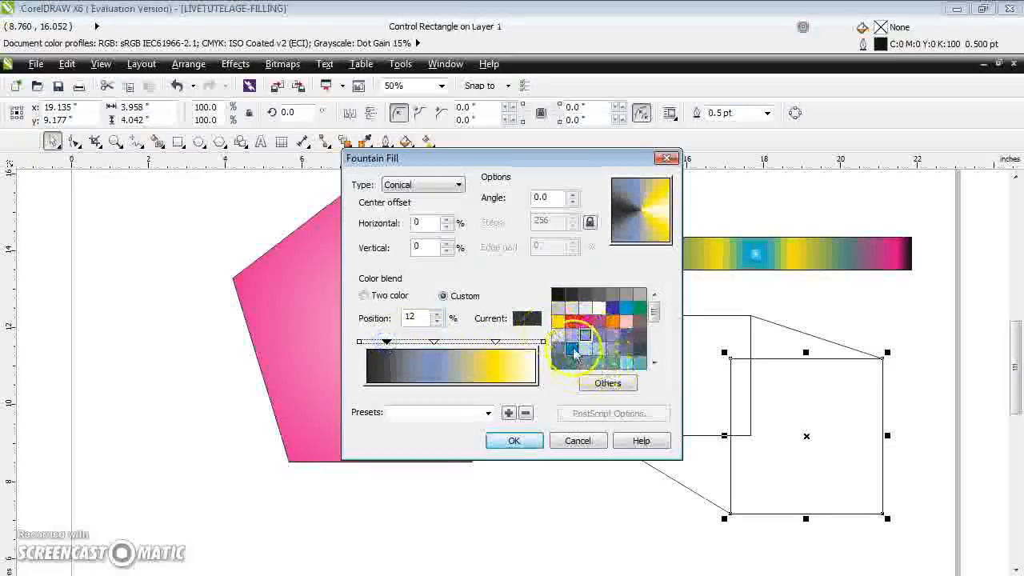
{"action": "left_click", "coordinate": [572, 349]}
{"action": "left_click", "coordinate": [573, 336]}
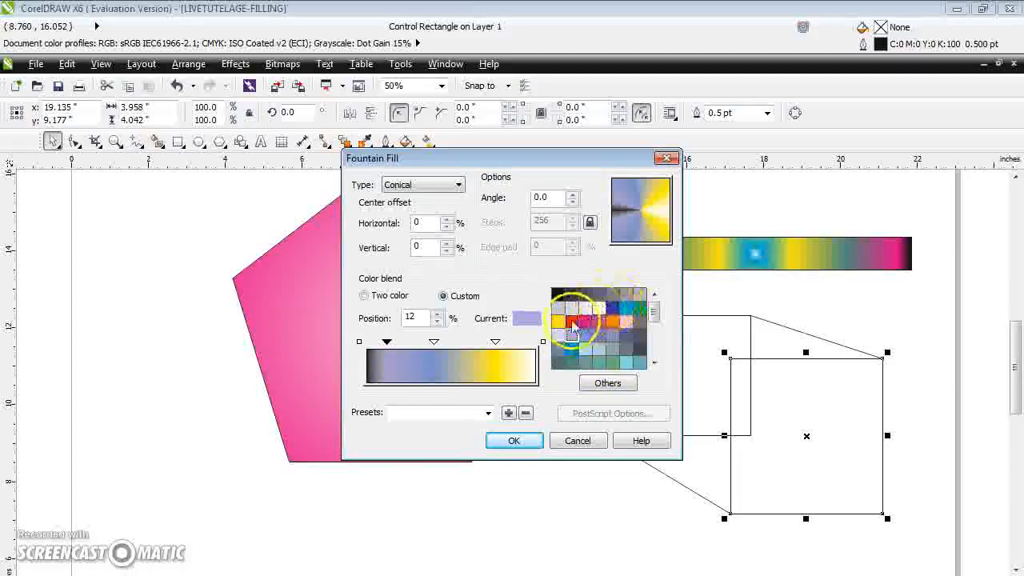
{"action": "left_click", "coordinate": [571, 321]}
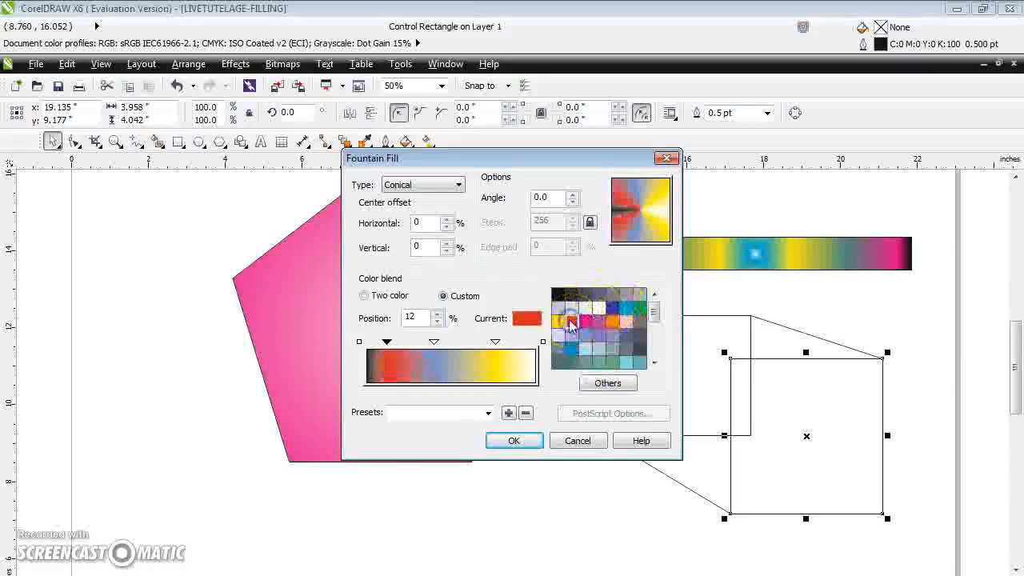
{"action": "left_click", "coordinate": [515, 439]}
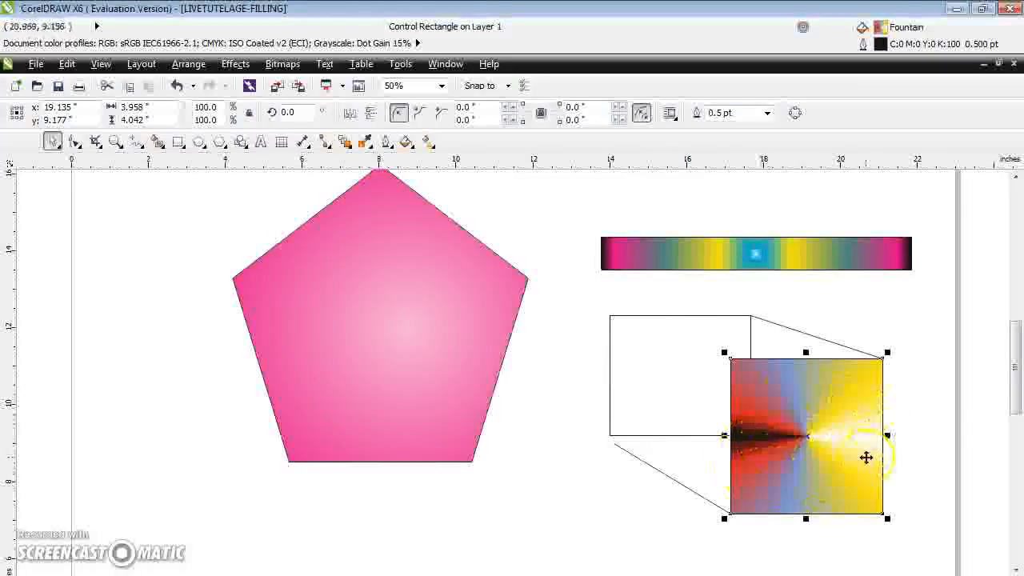
Step: Select the cube's rear rectangle and start a linear two-color fountain fill with orange as the From color
{"action": "left_click", "coordinate": [697, 394]}
{"action": "left_click", "coordinate": [406, 144]}
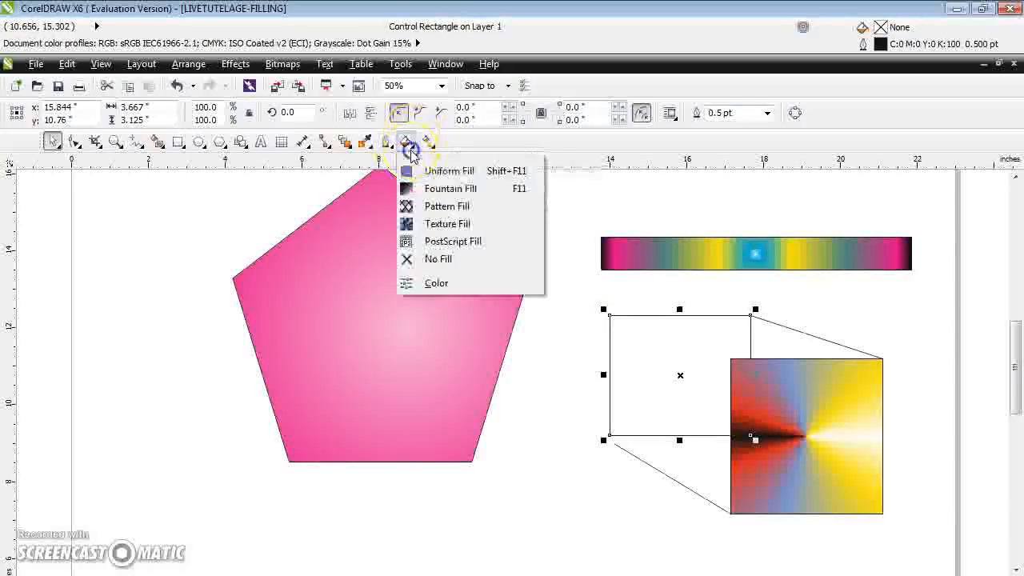
{"action": "left_click", "coordinate": [428, 190]}
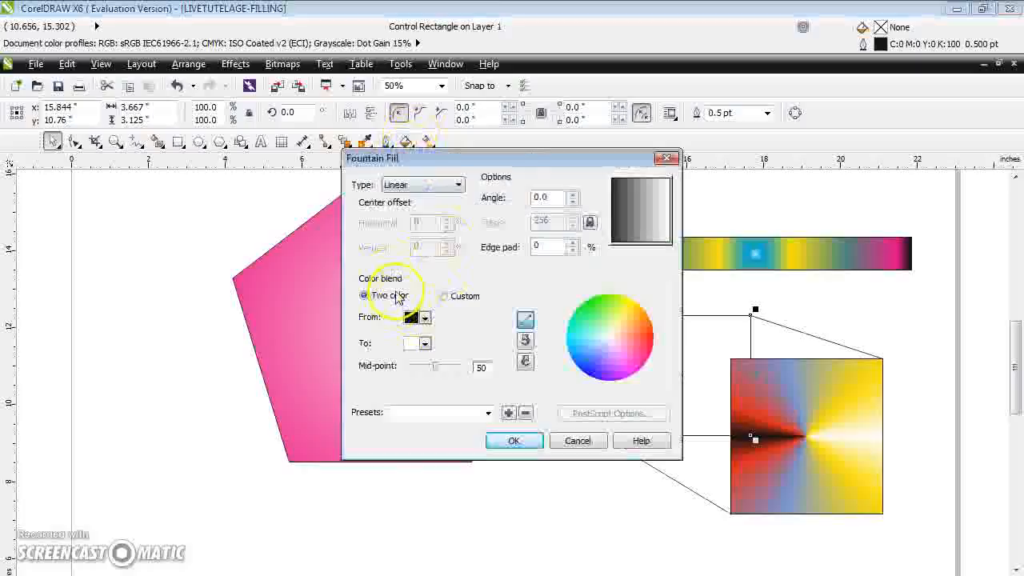
{"action": "left_click", "coordinate": [427, 319]}
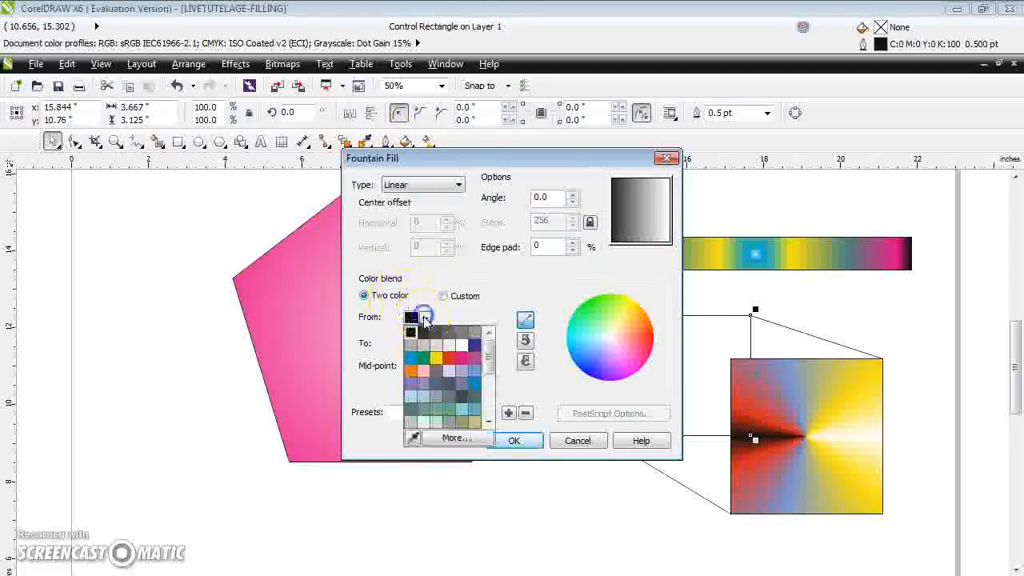
{"action": "left_click", "coordinate": [410, 370]}
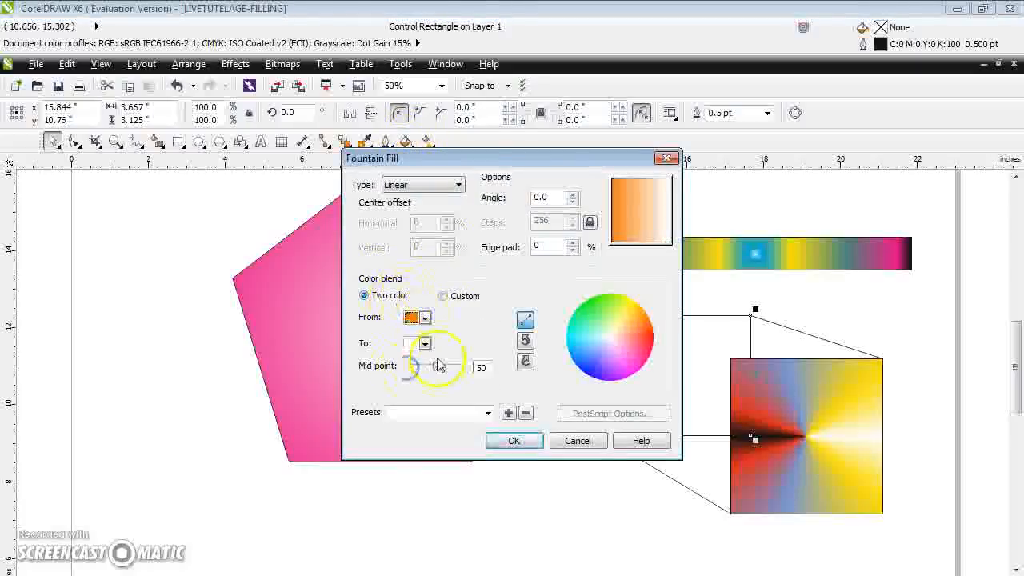
Step: Try yellow as the To color, settle on blue, and apply the linear fill to the rear rectangle
{"action": "left_click", "coordinate": [425, 344]}
{"action": "left_click", "coordinate": [422, 394]}
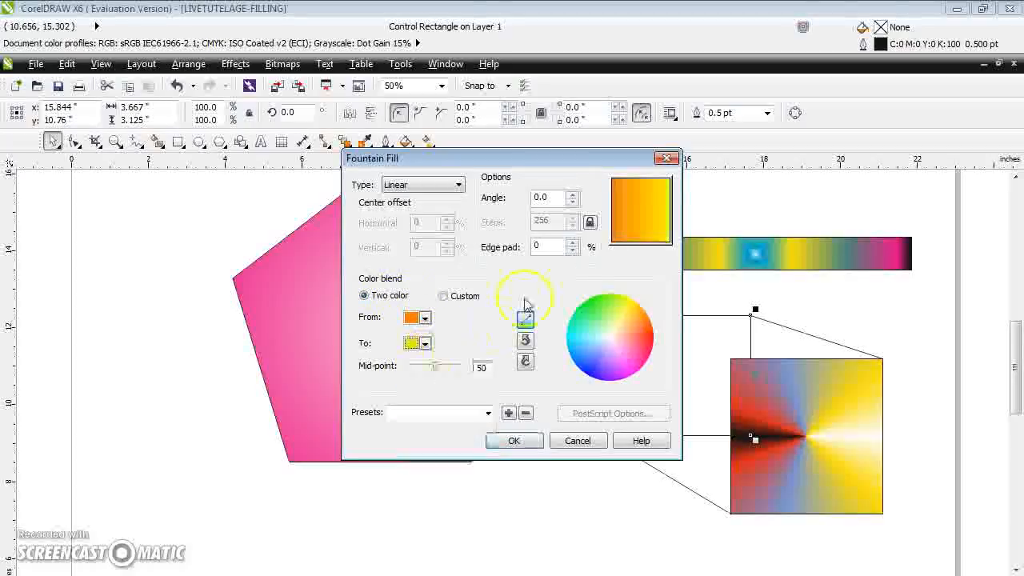
{"action": "left_click", "coordinate": [426, 344]}
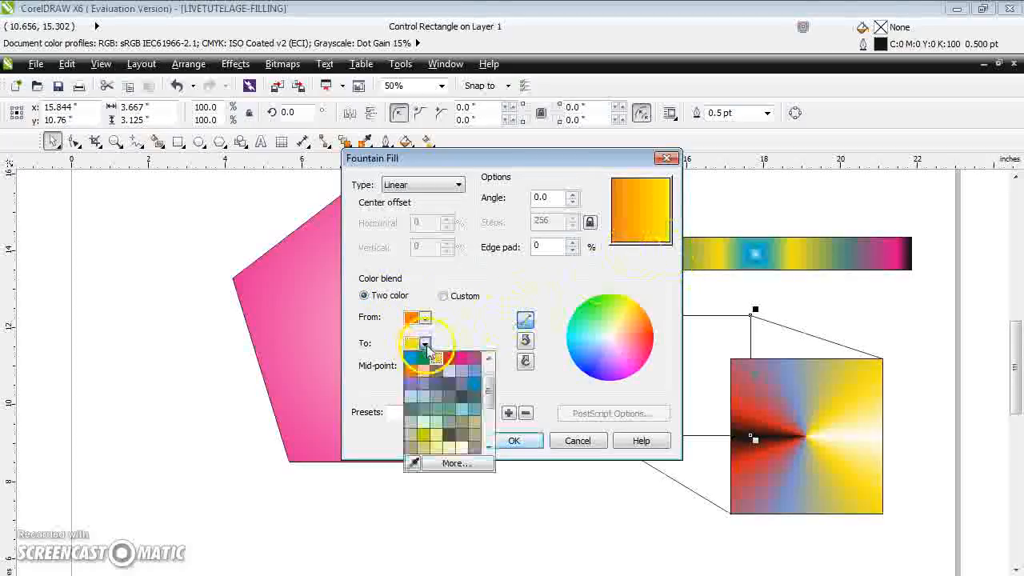
{"action": "left_click", "coordinate": [473, 384]}
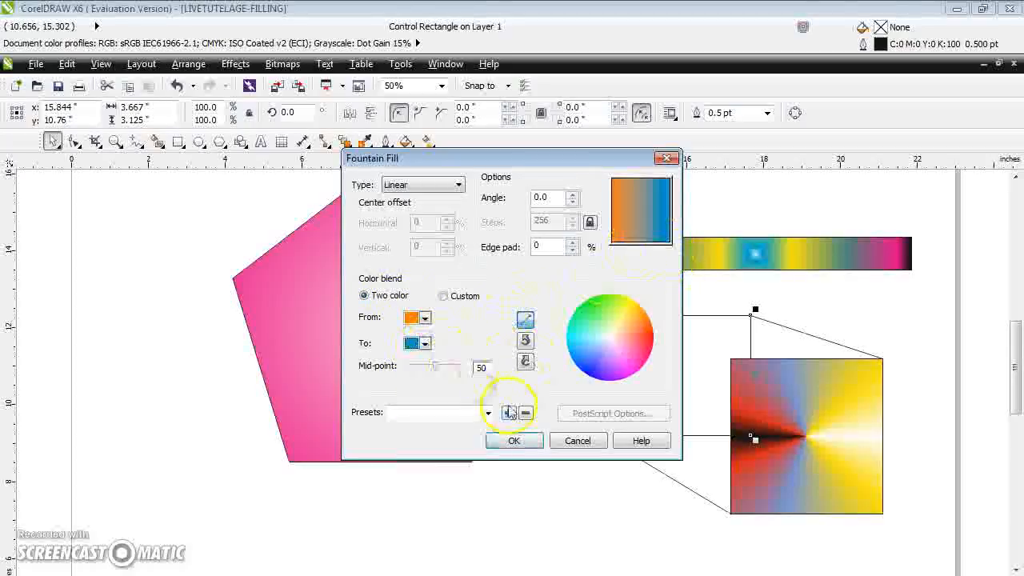
{"action": "left_click", "coordinate": [516, 441]}
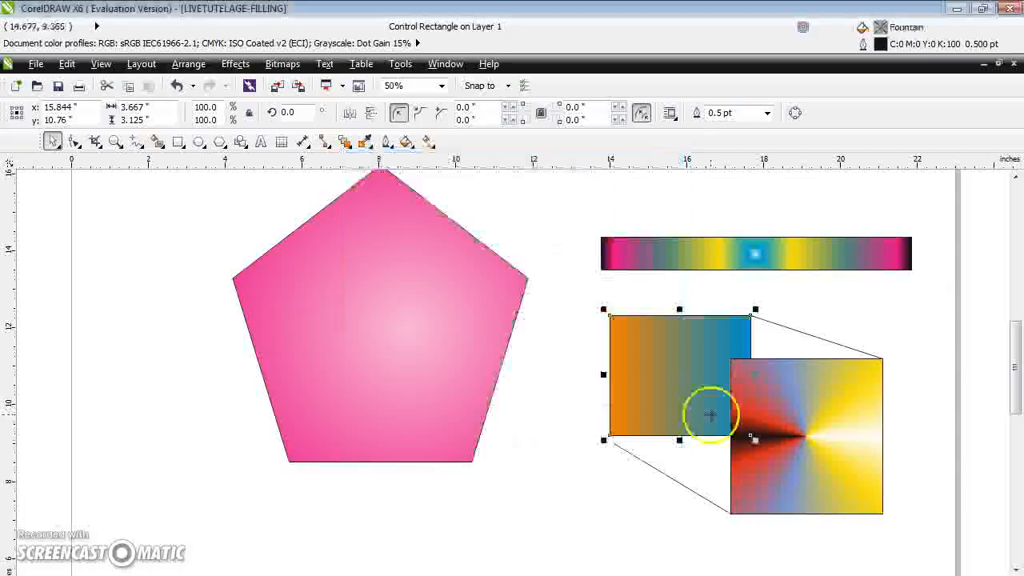
{"action": "left_click", "coordinate": [704, 460]}
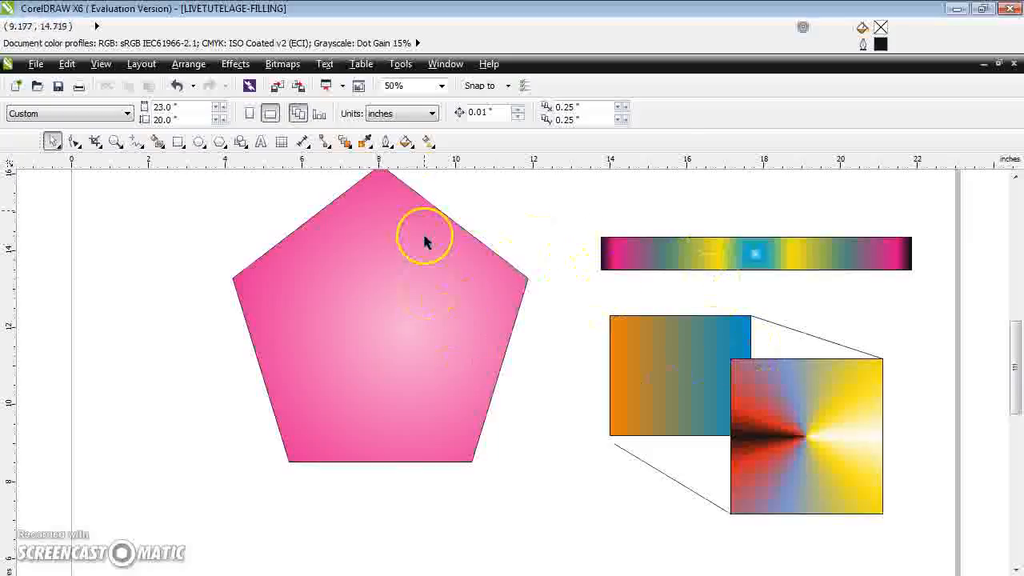
{"action": "left_click", "coordinate": [386, 143]}
{"action": "left_click", "coordinate": [366, 143]}
{"action": "left_click", "coordinate": [428, 142]}
{"action": "left_click", "coordinate": [407, 142]}
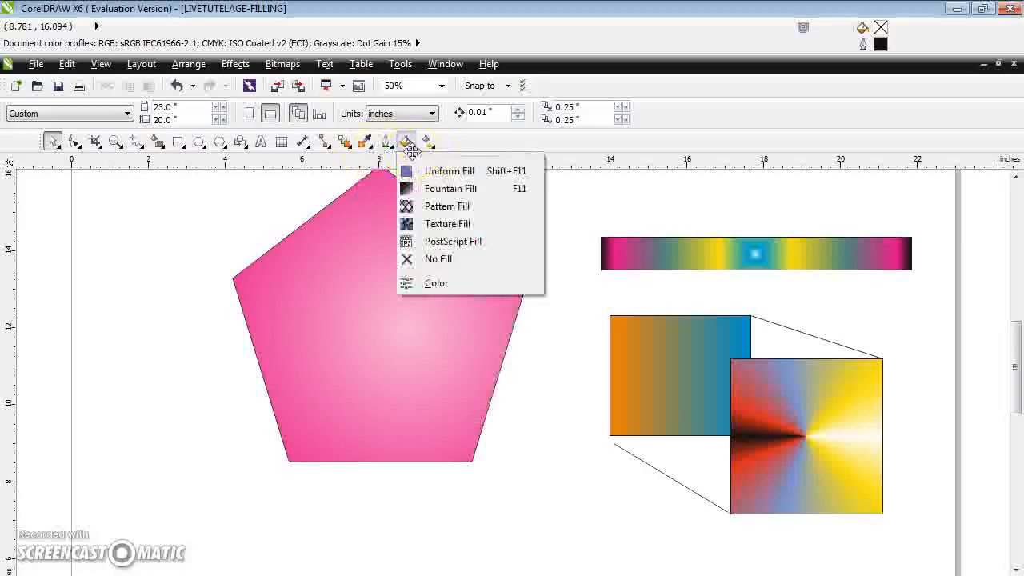
{"action": "left_click", "coordinate": [428, 142]}
{"action": "left_click", "coordinate": [406, 142]}
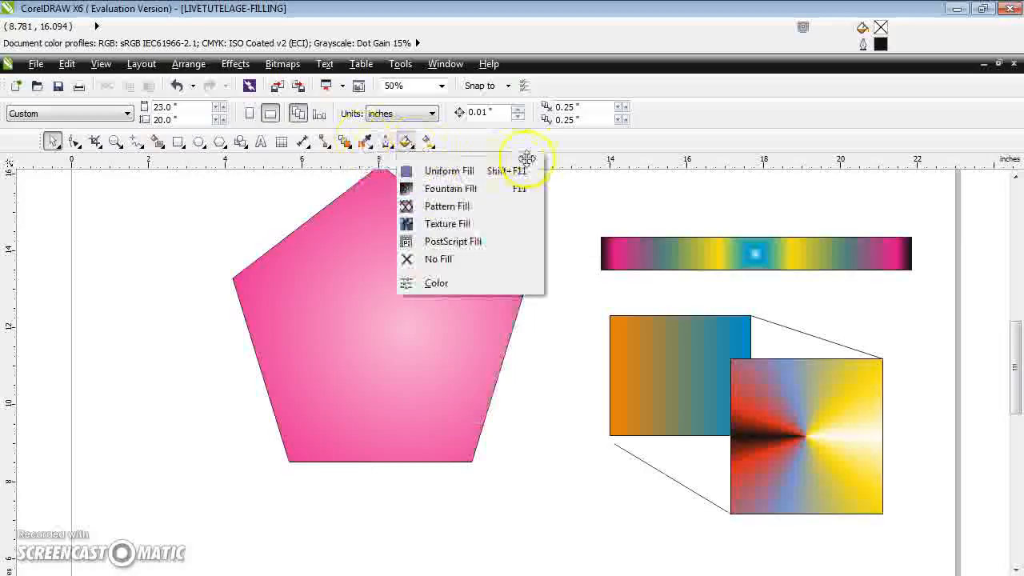
{"action": "left_click", "coordinate": [412, 189]}
{"action": "left_click", "coordinate": [372, 322]}
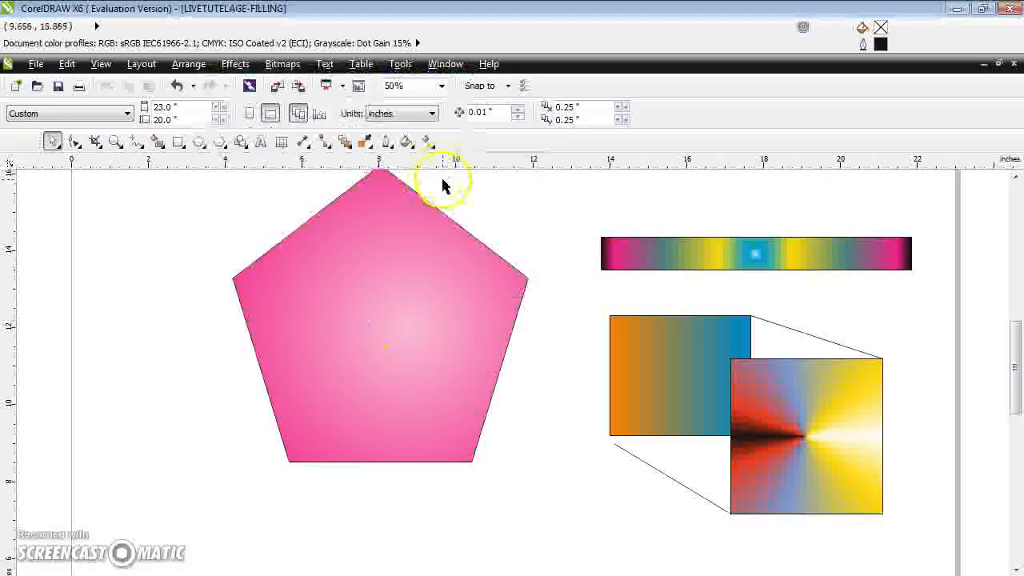
Step: Set the document's default Graphic fill to a linear two-color fountain fill from black to white, reviewing the fill types, angle and edge pad
{"action": "left_click", "coordinate": [408, 144]}
{"action": "left_click", "coordinate": [423, 191]}
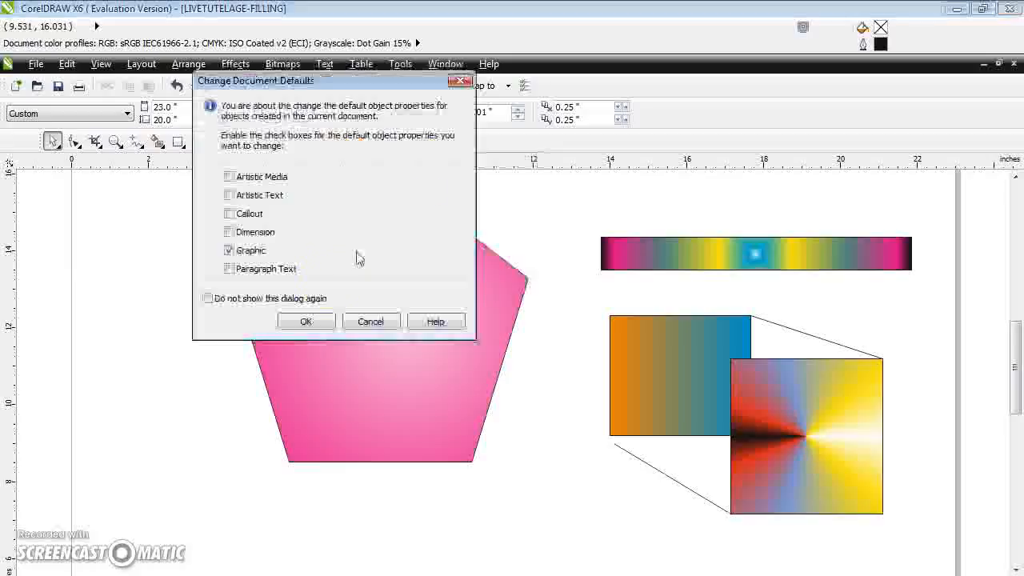
{"action": "left_click", "coordinate": [308, 321]}
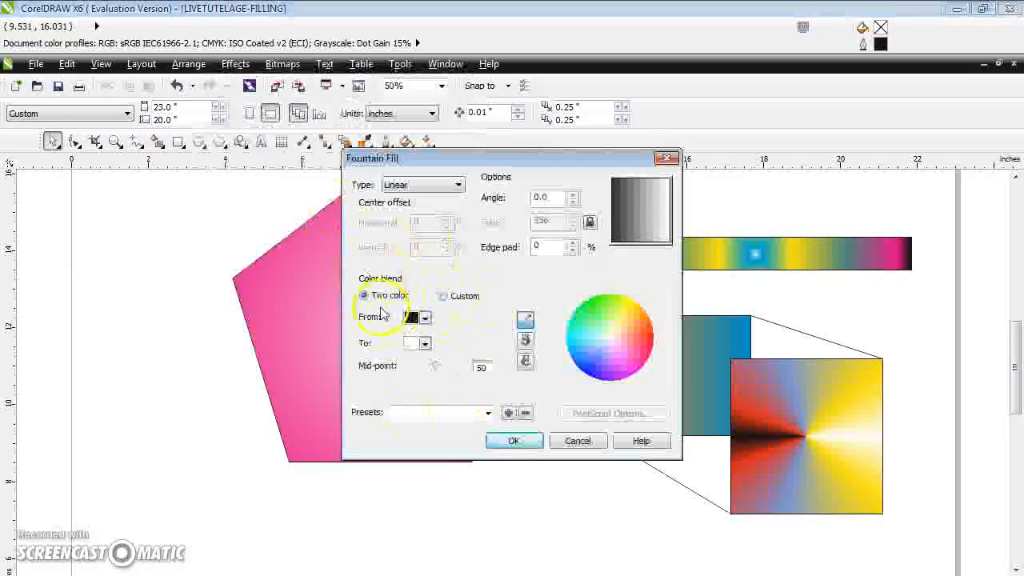
{"action": "left_click", "coordinate": [449, 188]}
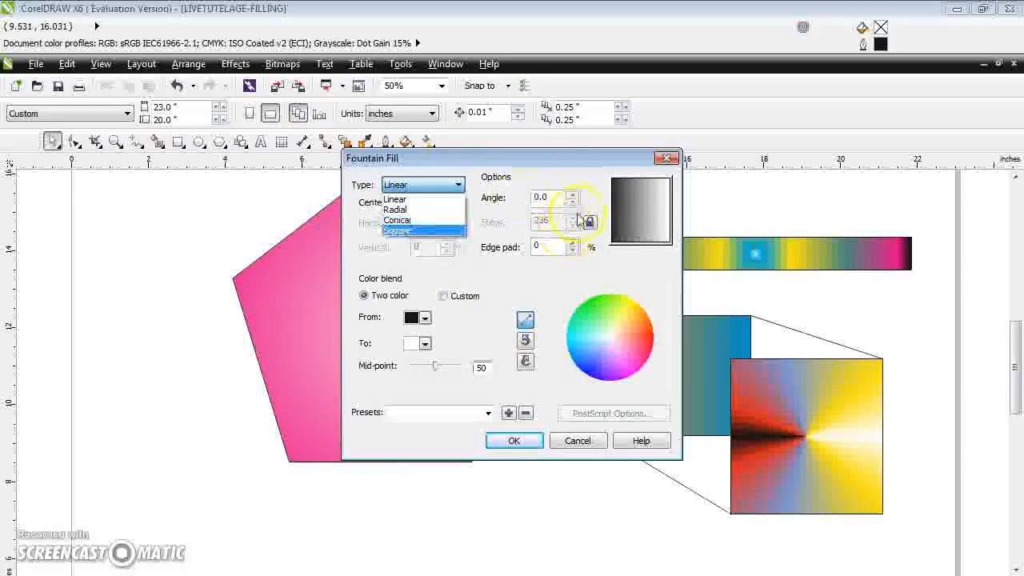
{"action": "left_click", "coordinate": [566, 202]}
{"action": "left_click", "coordinate": [550, 246]}
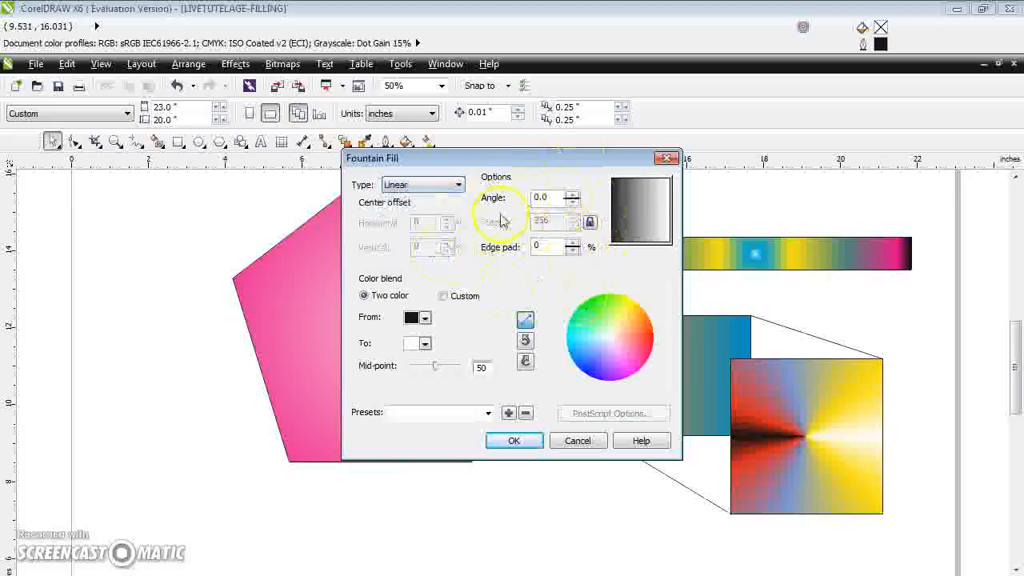
{"action": "left_click", "coordinate": [508, 444]}
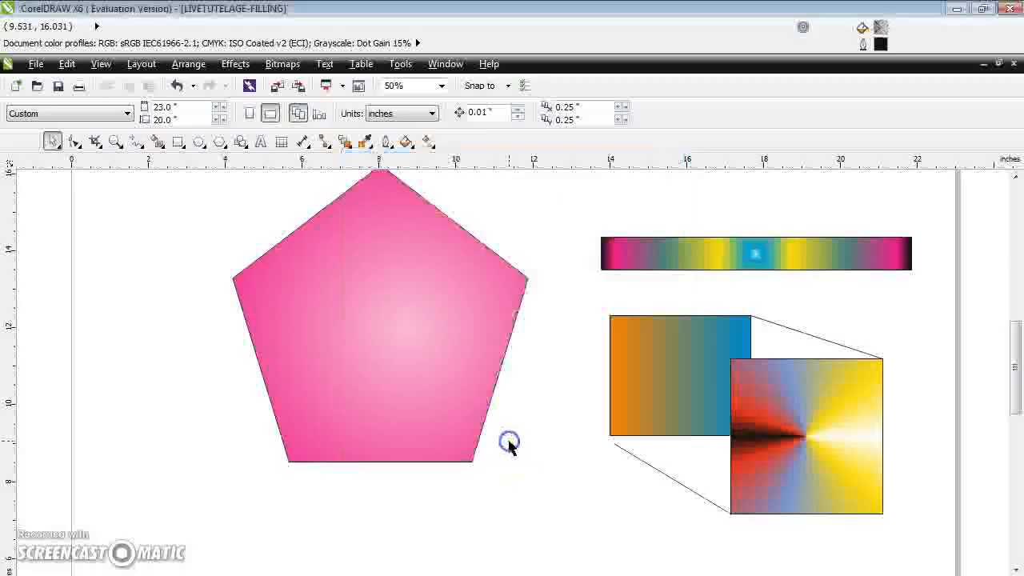